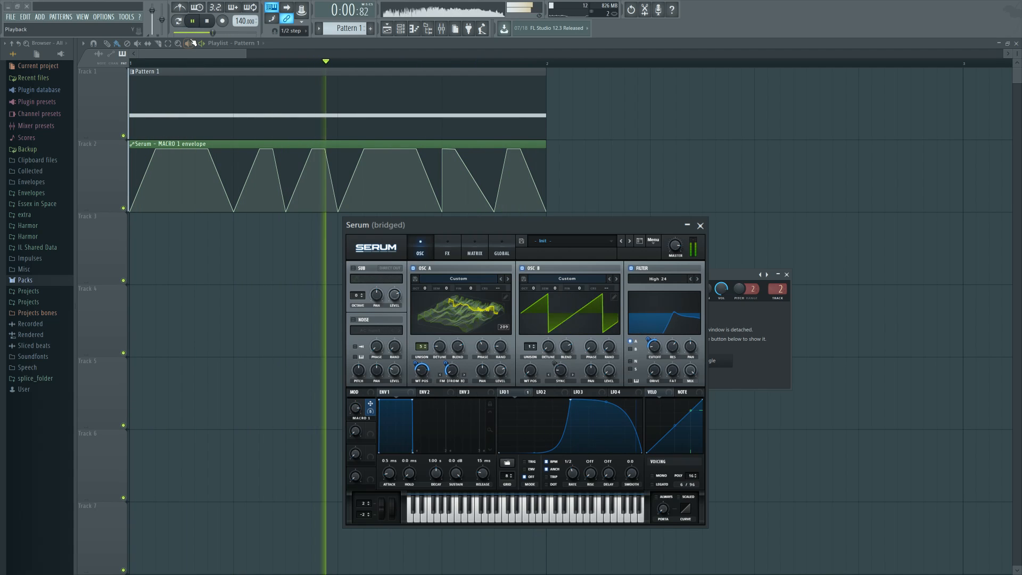
Stop the playback and shift the Serum window slightly over the playlist.
{"action": "key", "text": "space"}
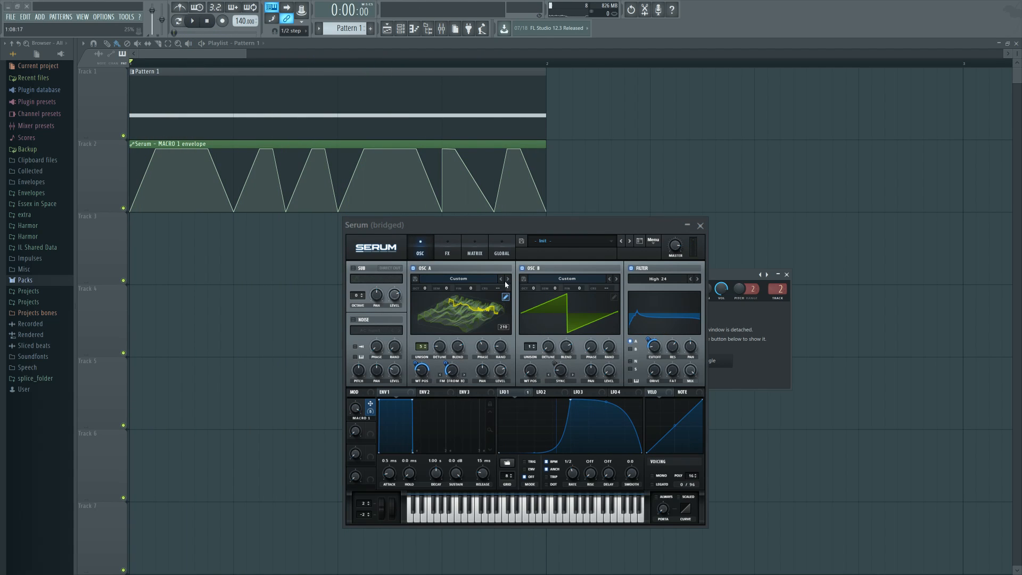
{"action": "left_click", "coordinate": [503, 231]}
{"action": "mouse_move", "coordinate": [504, 230]}
{"action": "left_mouse_down"}
{"action": "mouse_move", "coordinate": [539, 227]}
{"action": "mouse_move", "coordinate": [478, 229]}
{"action": "mouse_move", "coordinate": [491, 233]}
{"action": "left_mouse_up"}
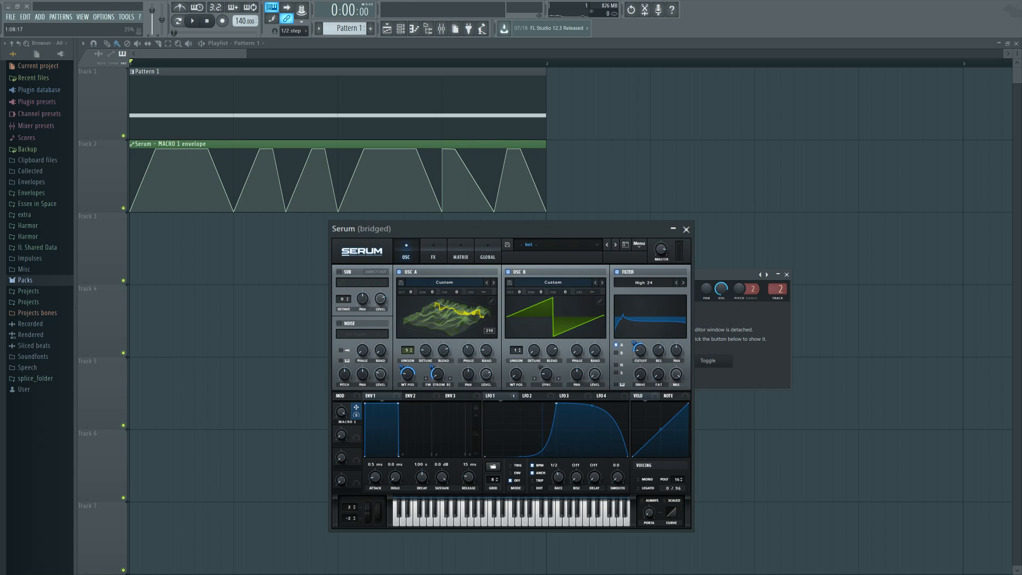
{"action": "left_click", "coordinate": [507, 232]}
{"action": "left_click_drag", "start_coordinate": [507, 229], "coordinate": [498, 235]}
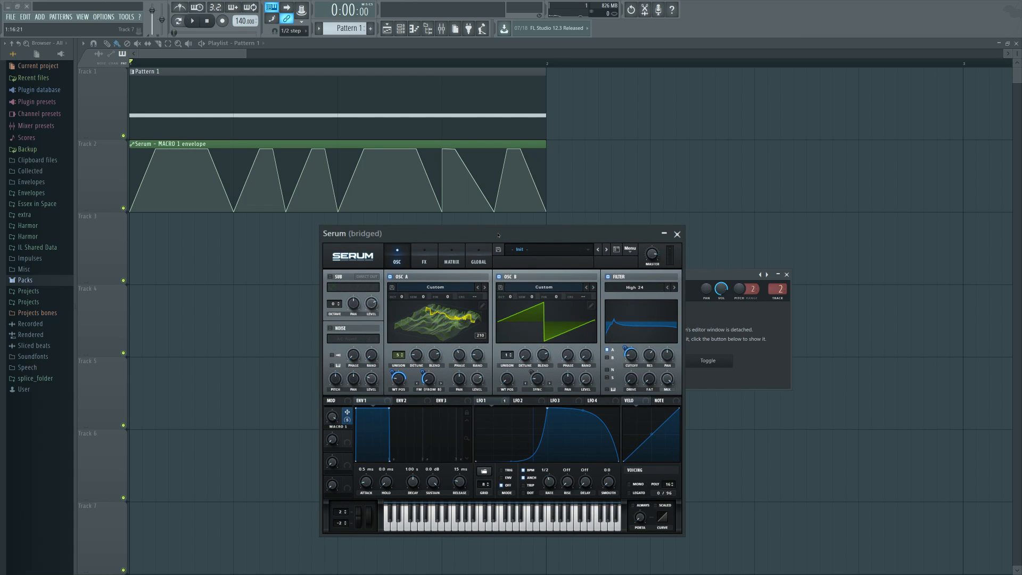
{"action": "left_click_drag", "start_coordinate": [498, 235], "coordinate": [498, 236]}
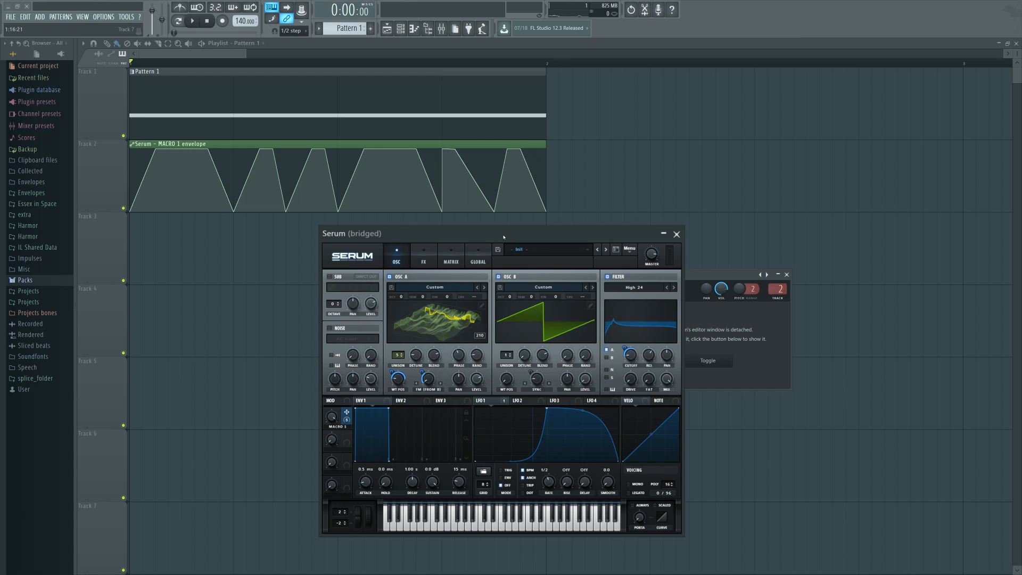
{"action": "left_click_drag", "start_coordinate": [484, 248], "coordinate": [489, 239]}
Look over Serum's effects rack and open the wavetable editor for oscillator A.
{"action": "left_click", "coordinate": [430, 262]}
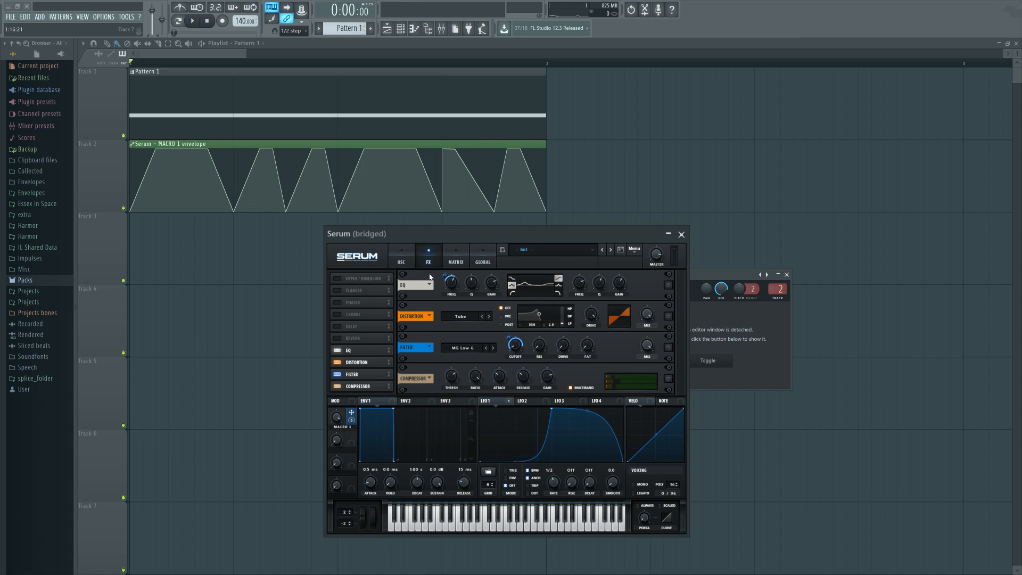
{"action": "left_click", "coordinate": [409, 257]}
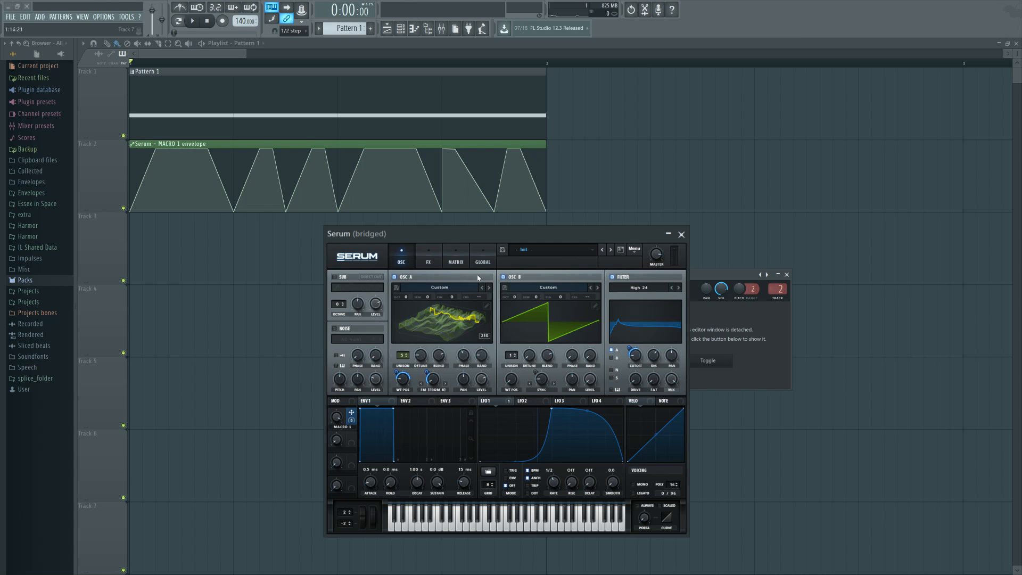
{"action": "left_click", "coordinate": [452, 324]}
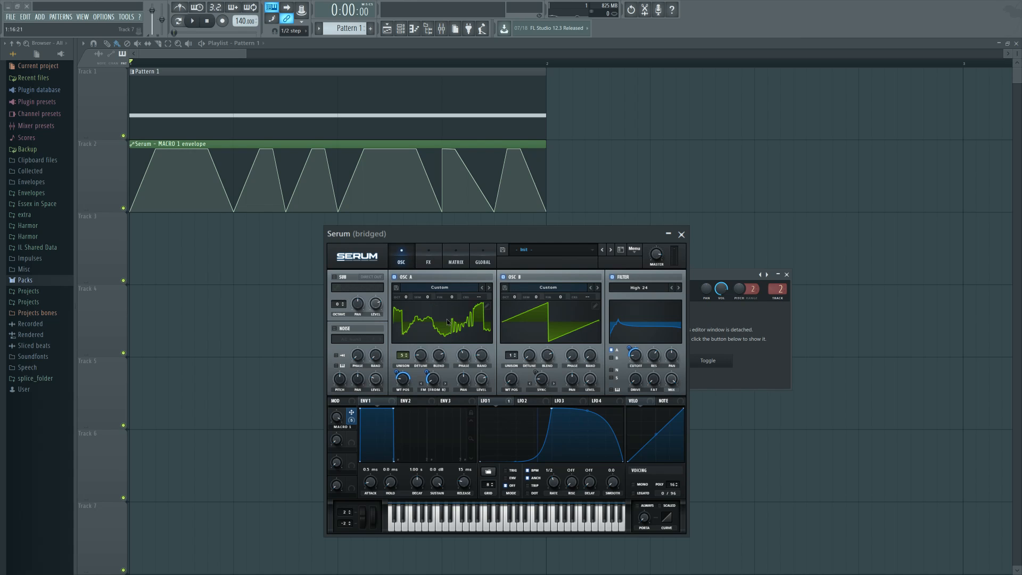
{"action": "left_click", "coordinate": [487, 308]}
Examine the individual frames of oscillator A's custom wavetable in the wavetable editor.
{"action": "left_click", "coordinate": [450, 483]}
{"action": "left_click", "coordinate": [432, 482]}
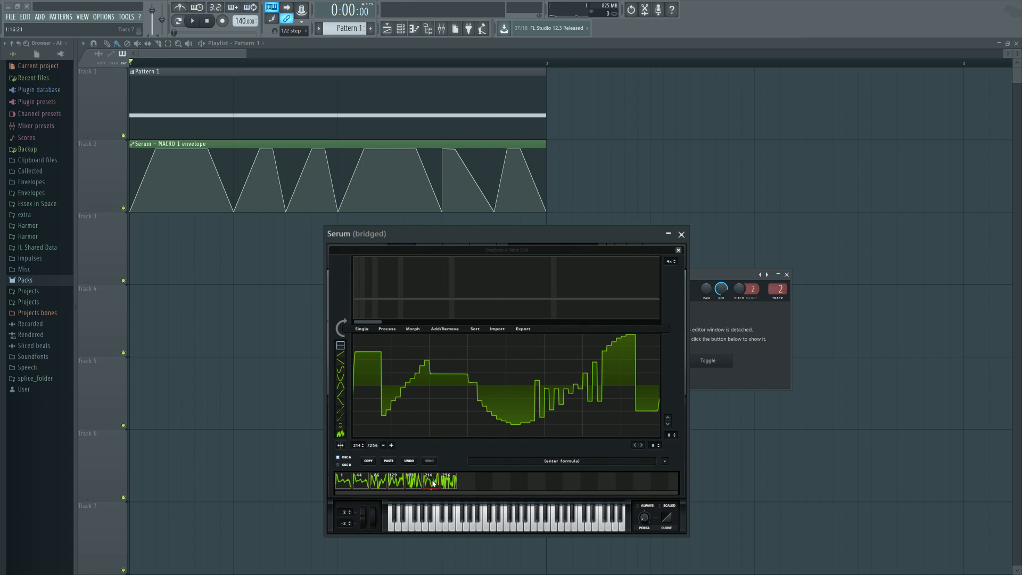
{"action": "left_click", "coordinate": [416, 482]}
{"action": "left_click", "coordinate": [397, 482]}
{"action": "left_click", "coordinate": [381, 483]}
{"action": "left_click", "coordinate": [362, 482]}
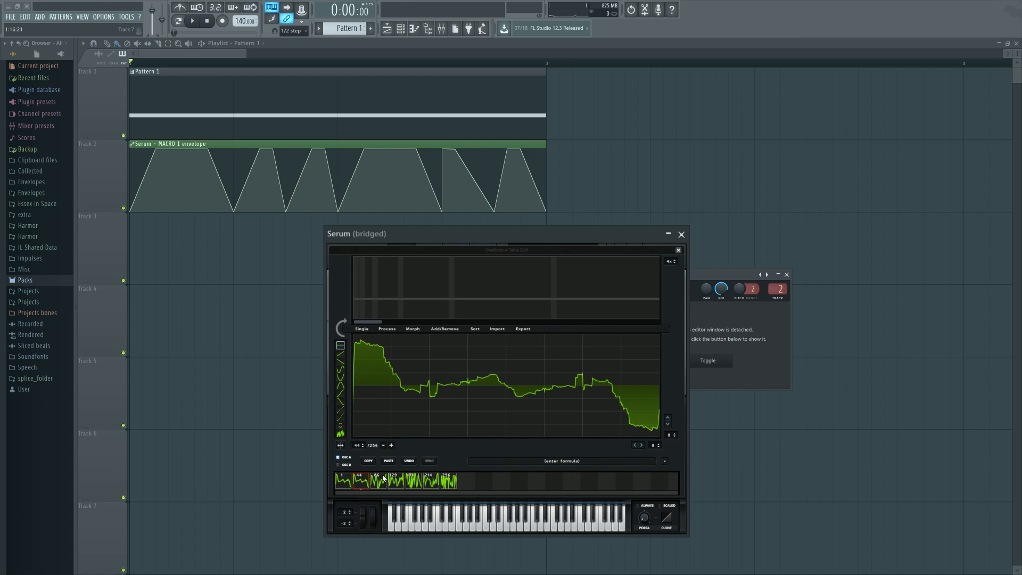
Look through the wavetable editor's Morph and Process options, view frame 171, and close the editor.
{"action": "left_click", "coordinate": [409, 328]}
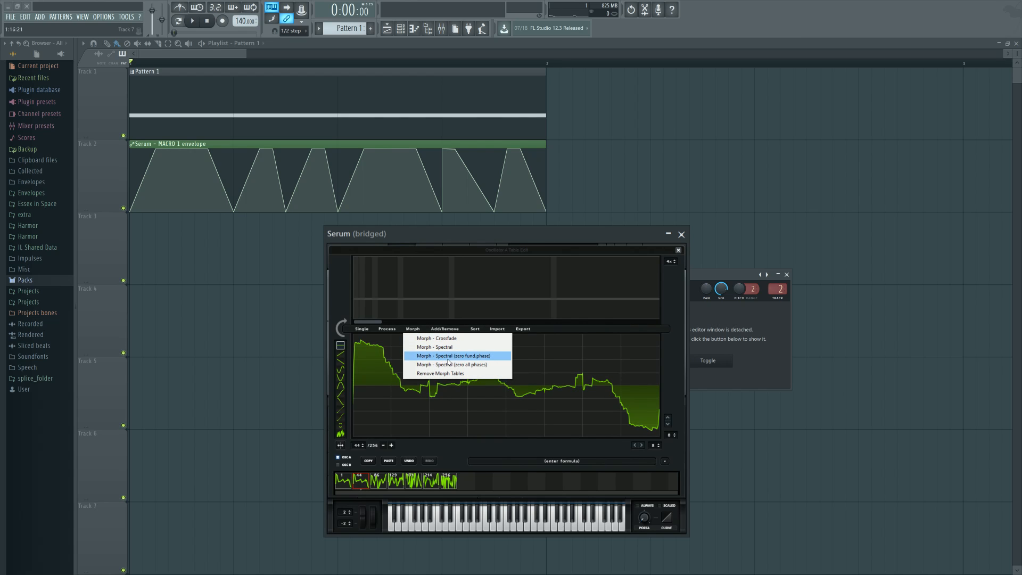
{"action": "left_click", "coordinate": [392, 329]}
{"action": "left_click", "coordinate": [415, 237]}
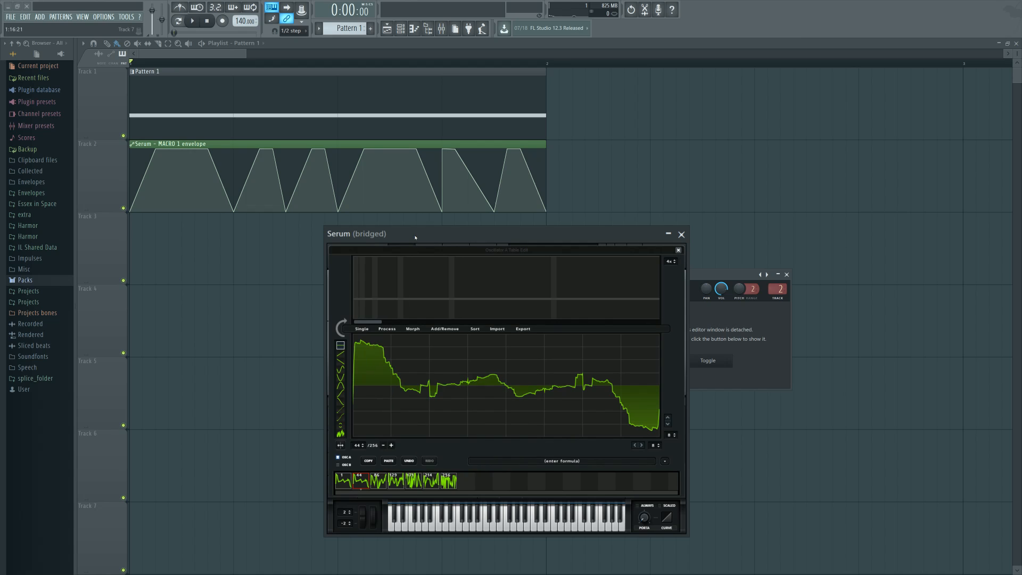
{"action": "left_click", "coordinate": [415, 483]}
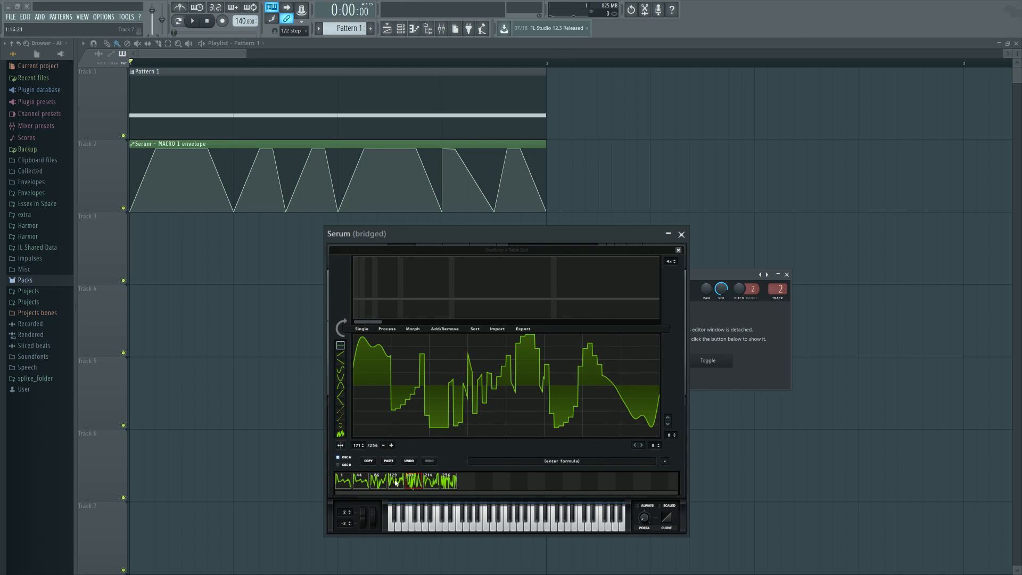
{"action": "left_click", "coordinate": [679, 249]}
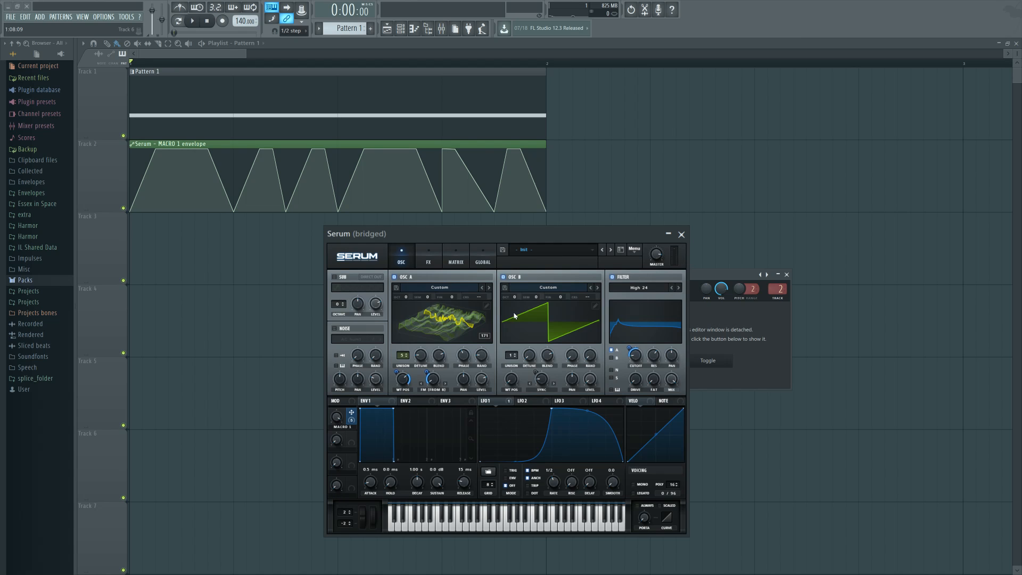
Inspect oscillator B's Sync warp amount and bring up the LFO 1 modulation source.
{"action": "left_click_drag", "start_coordinate": [506, 238], "coordinate": [505, 239]}
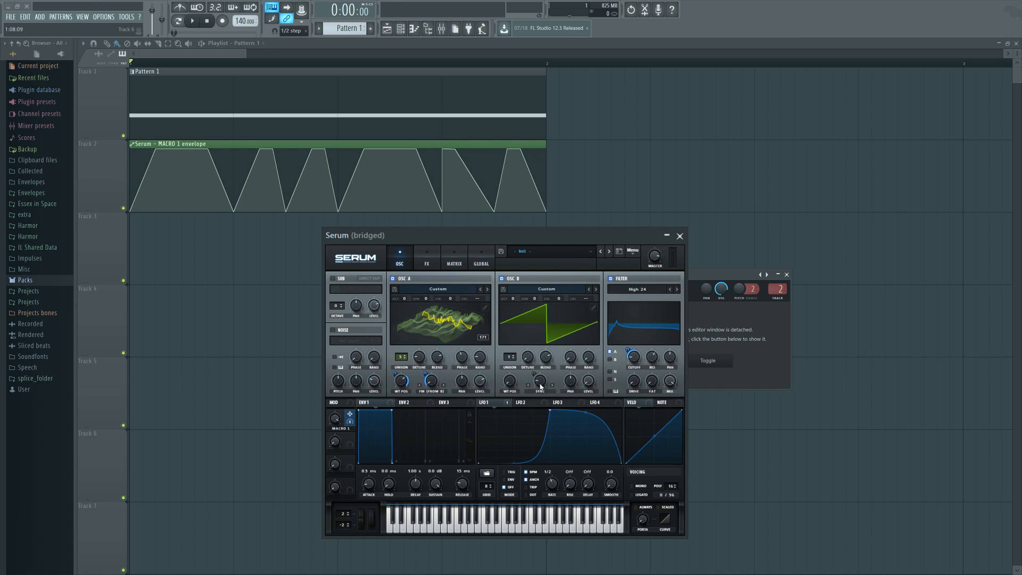
{"action": "mouse_move", "coordinate": [543, 389]}
{"action": "left_mouse_down"}
{"action": "mouse_move", "coordinate": [553, 344]}
{"action": "mouse_move", "coordinate": [545, 383]}
{"action": "left_mouse_up"}
{"action": "left_click_drag", "start_coordinate": [543, 382], "coordinate": [543, 383]}
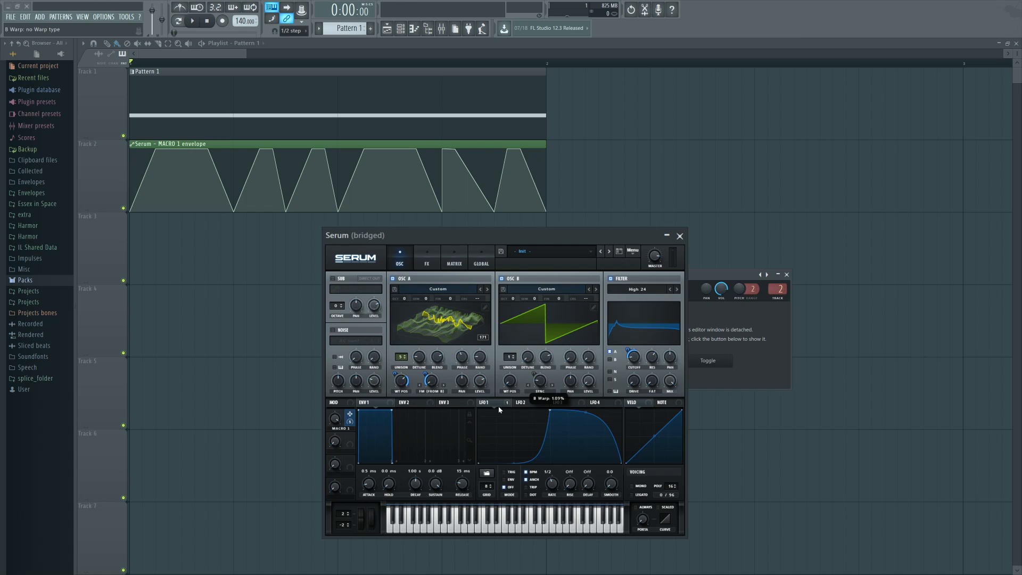
{"action": "left_click", "coordinate": [498, 407]}
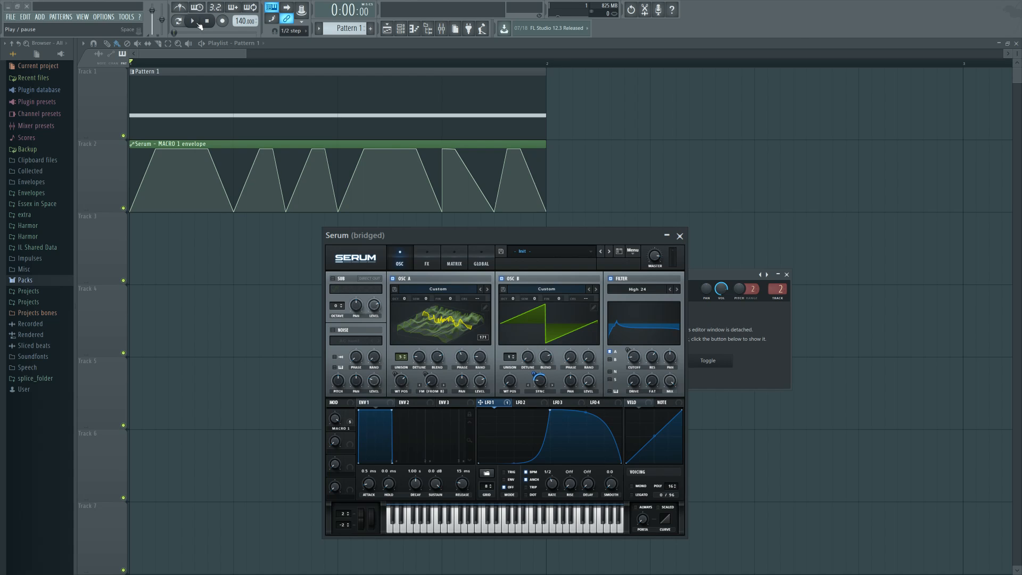
Bypass the High 24 filter in Serum and audition the loop twice without it.
{"action": "left_click", "coordinate": [611, 279]}
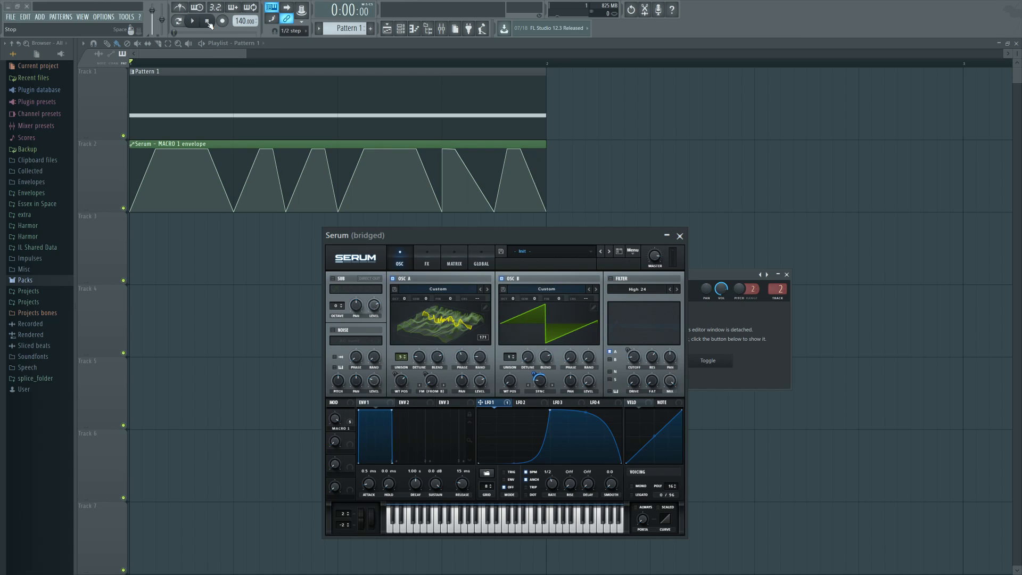
{"action": "left_click", "coordinate": [192, 21]}
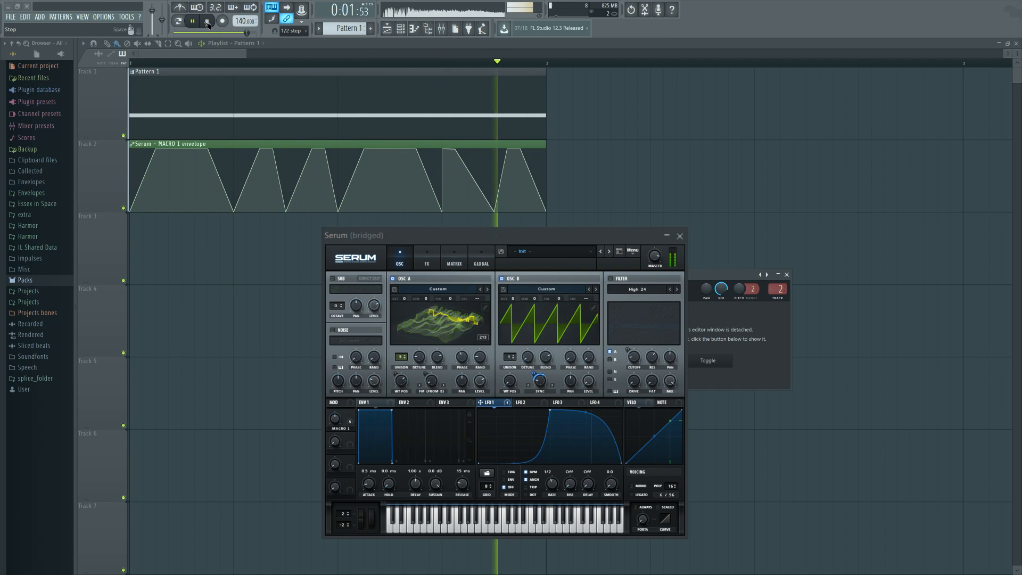
{"action": "left_click", "coordinate": [208, 21]}
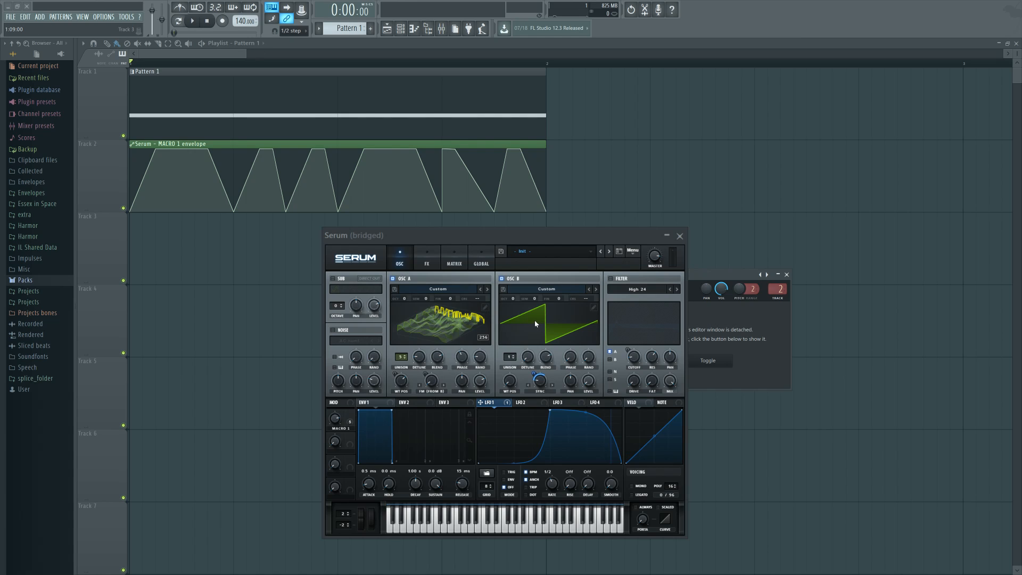
{"action": "key", "text": "space"}
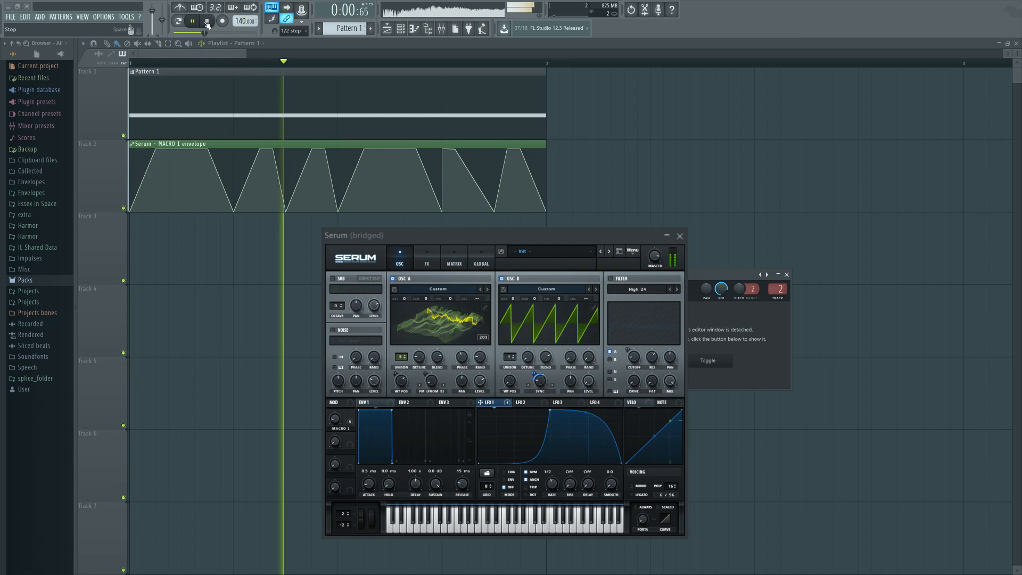
{"action": "left_click", "coordinate": [208, 21]}
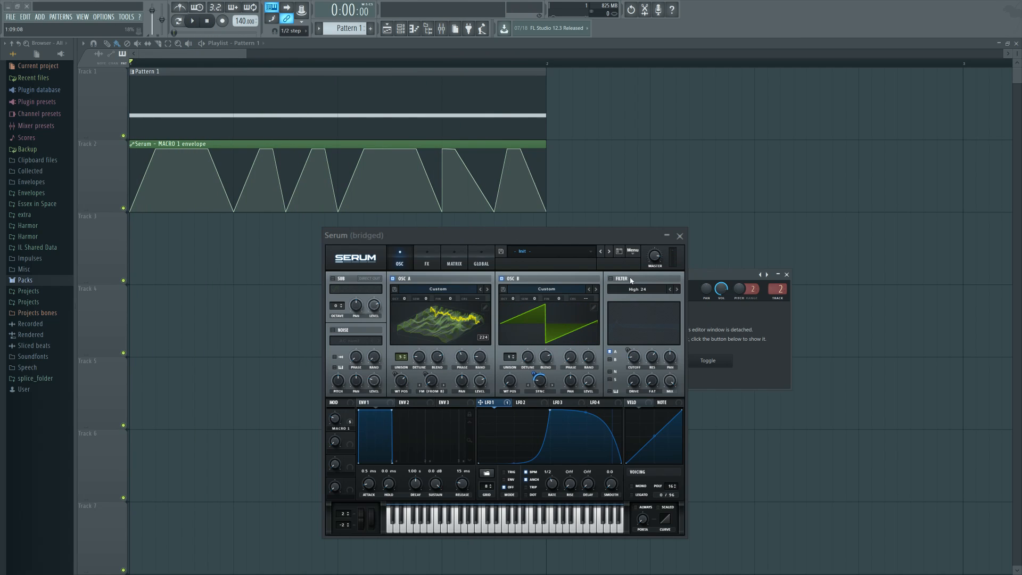
Enable the High 24 filter and audition the loop with it.
{"action": "left_click", "coordinate": [611, 281]}
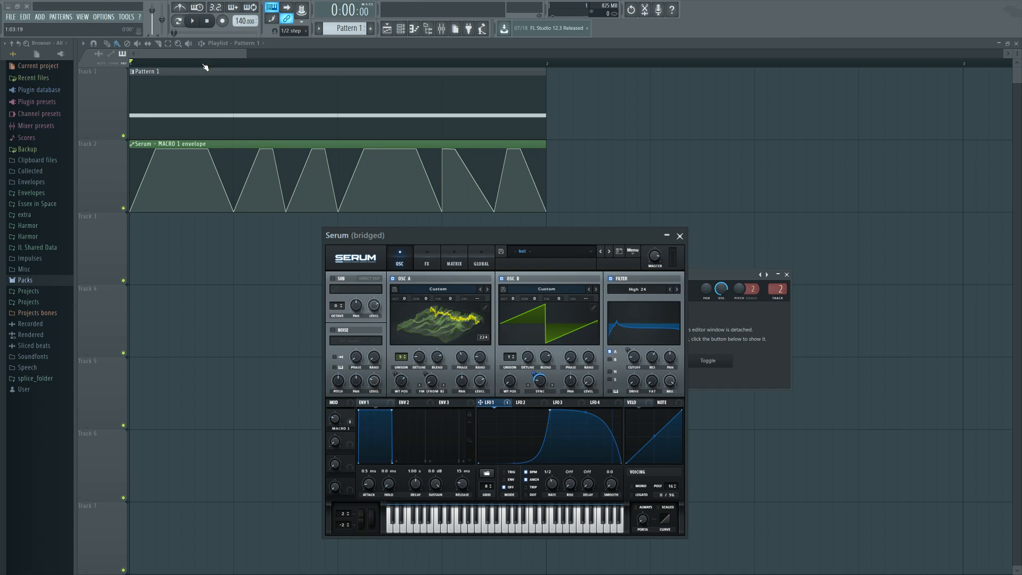
{"action": "key", "text": "space"}
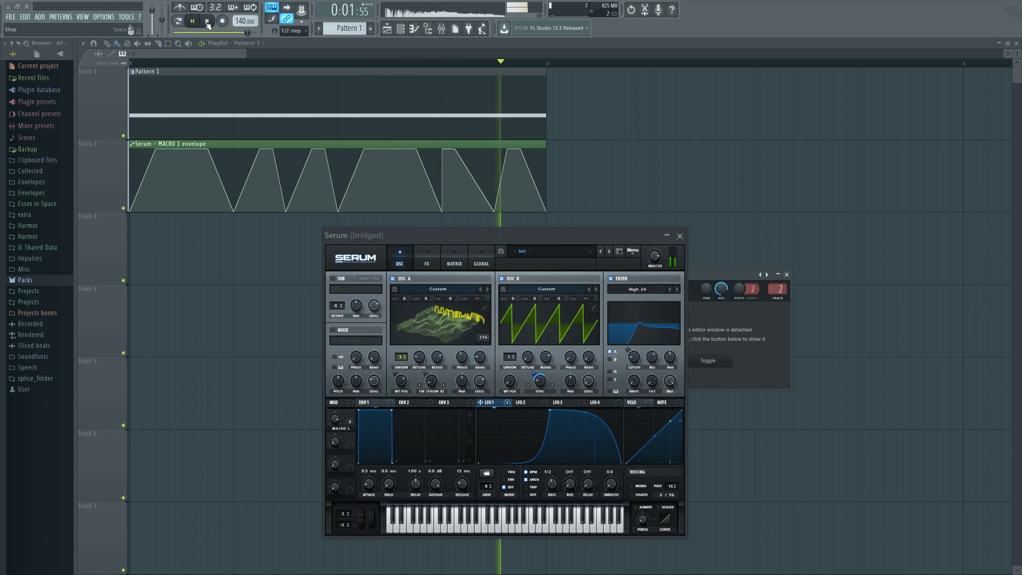
{"action": "left_click", "coordinate": [207, 22]}
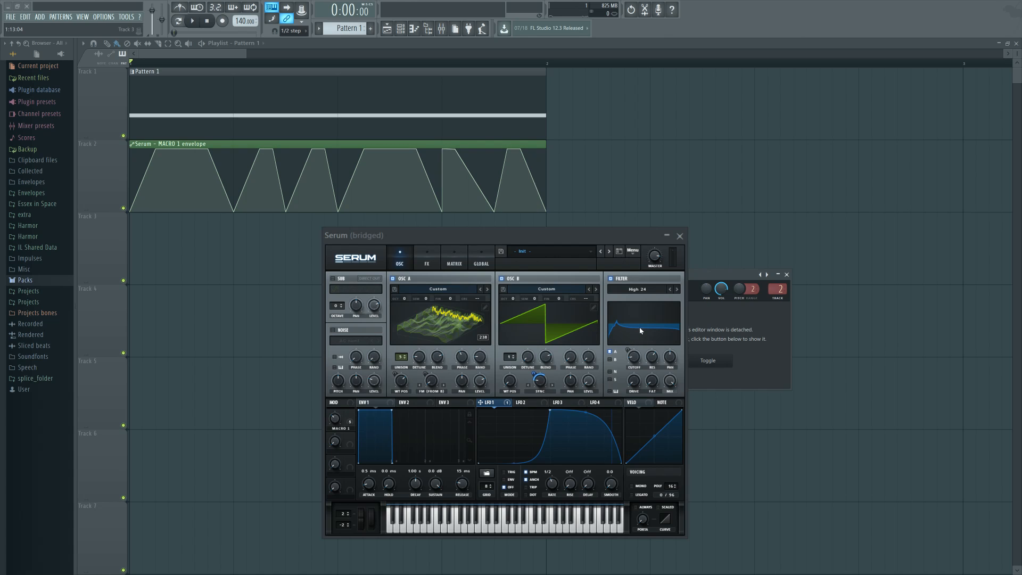
Enable the EQ in Serum's effects rack and audition the loop with it.
{"action": "left_click", "coordinate": [435, 261]}
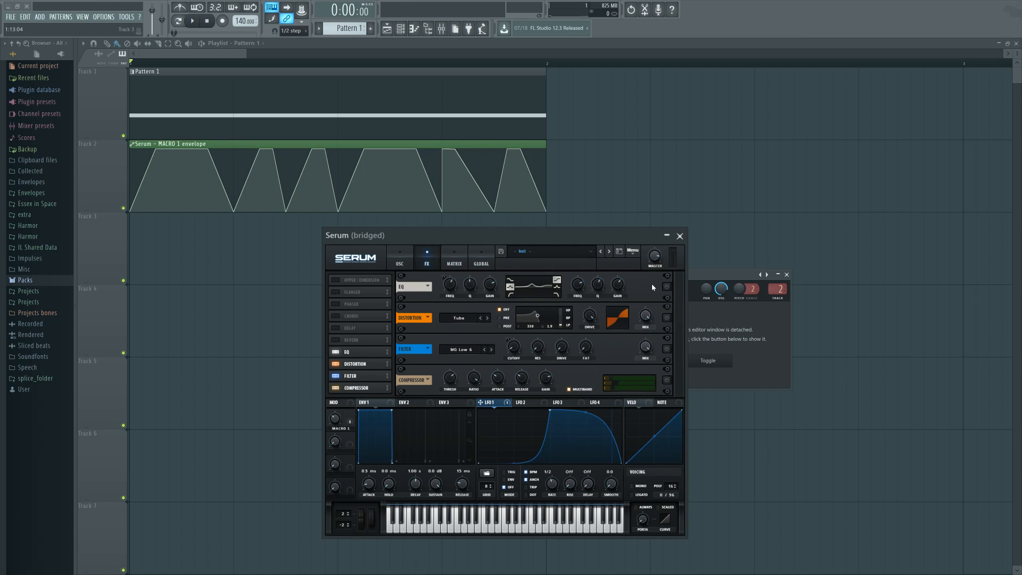
{"action": "left_click", "coordinate": [667, 286]}
{"action": "left_click", "coordinate": [192, 21]}
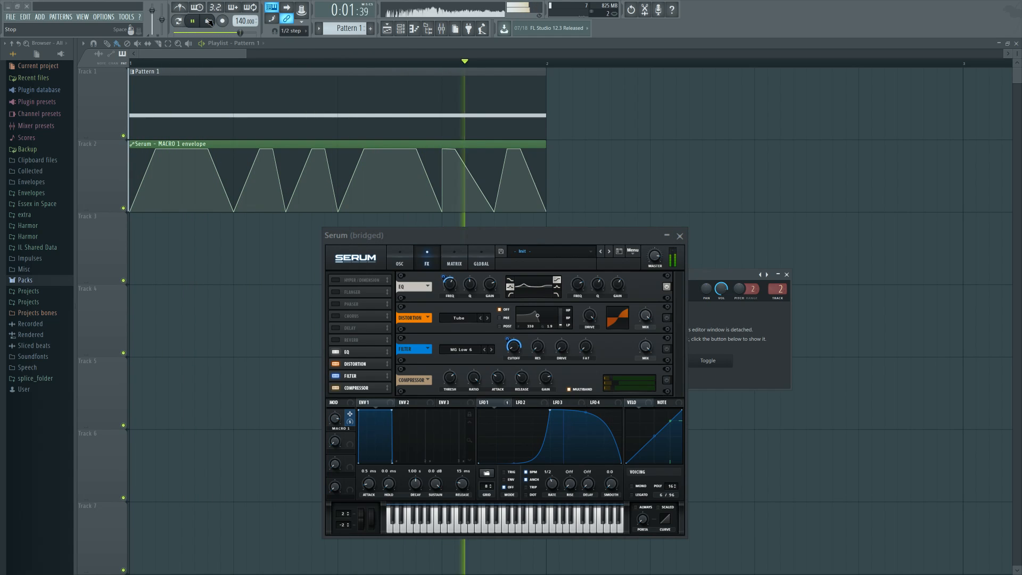
{"action": "left_click", "coordinate": [208, 21]}
Enable the Tube distortion effect and audition the loop with it.
{"action": "left_click", "coordinate": [667, 318]}
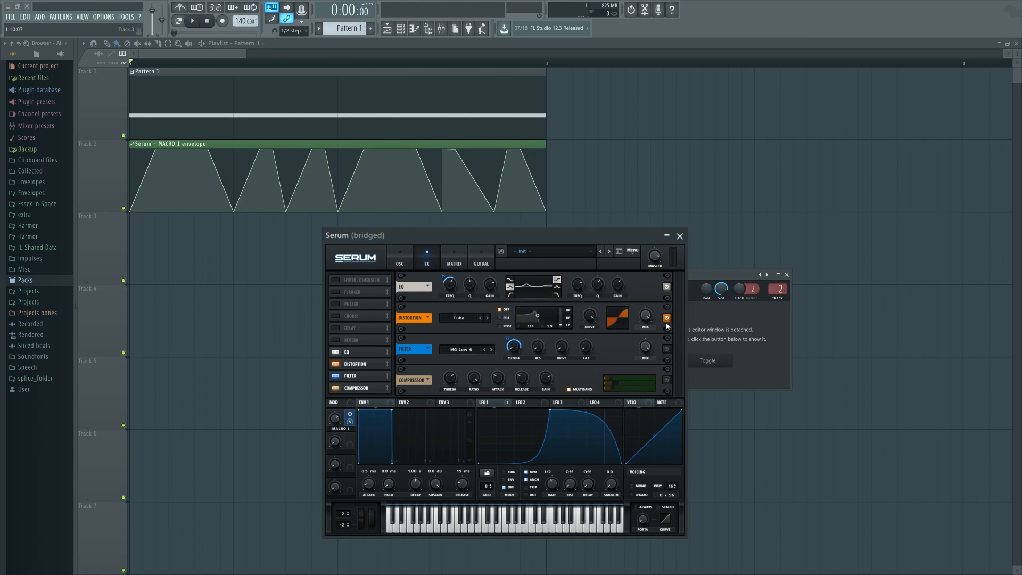
{"action": "left_click", "coordinate": [192, 21]}
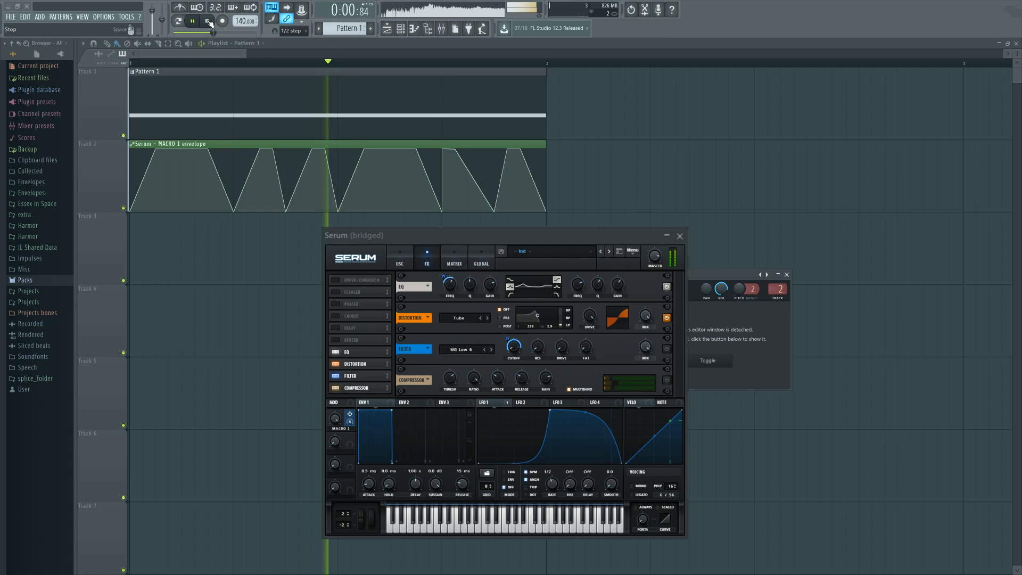
{"action": "left_click", "coordinate": [208, 22]}
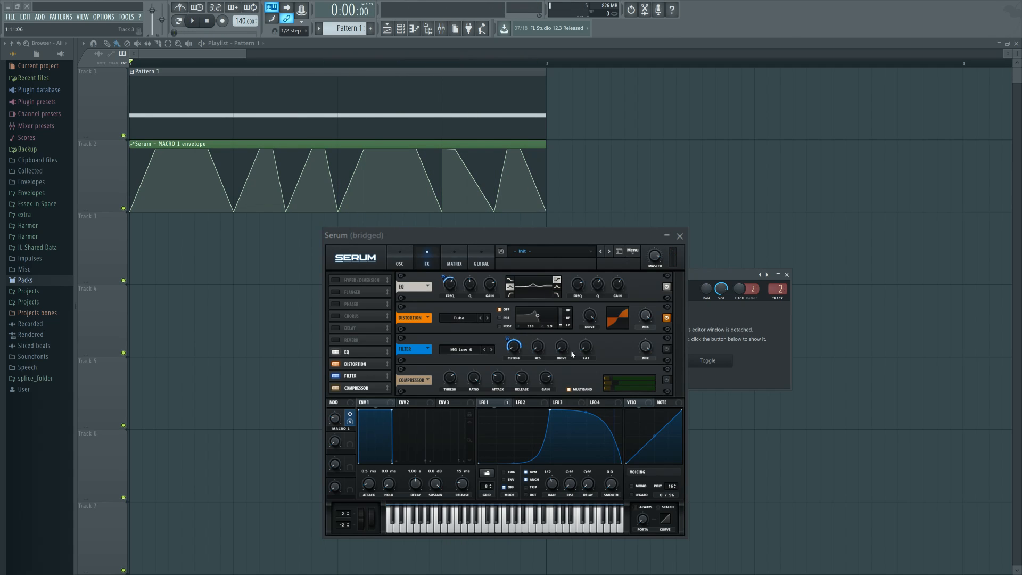
Enable the MG Low 6 filter effect, check its cutoff, and audition the loop.
{"action": "left_click", "coordinate": [666, 349]}
{"action": "left_click_drag", "start_coordinate": [509, 339], "coordinate": [518, 358]}
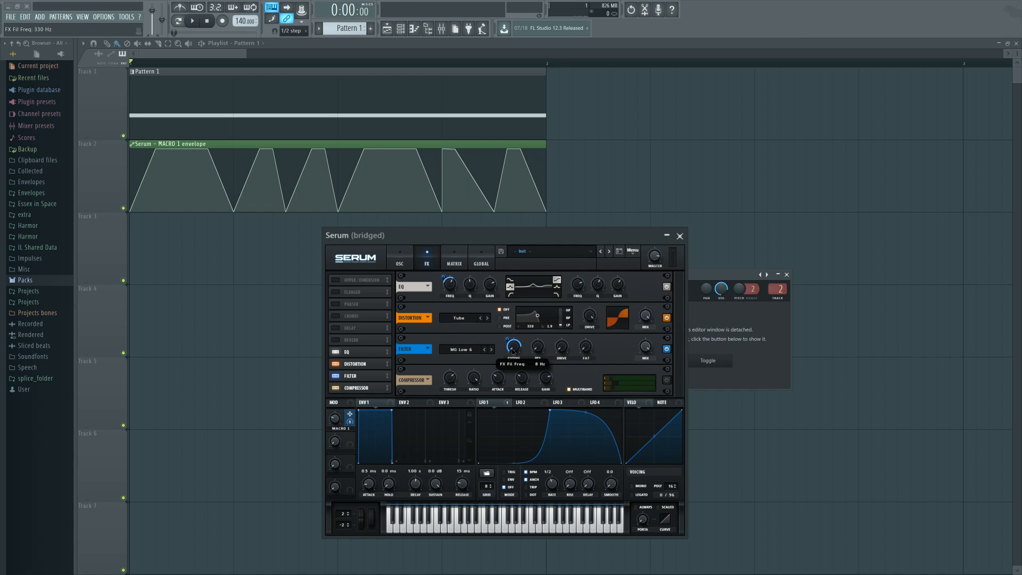
{"action": "left_click", "coordinate": [192, 20]}
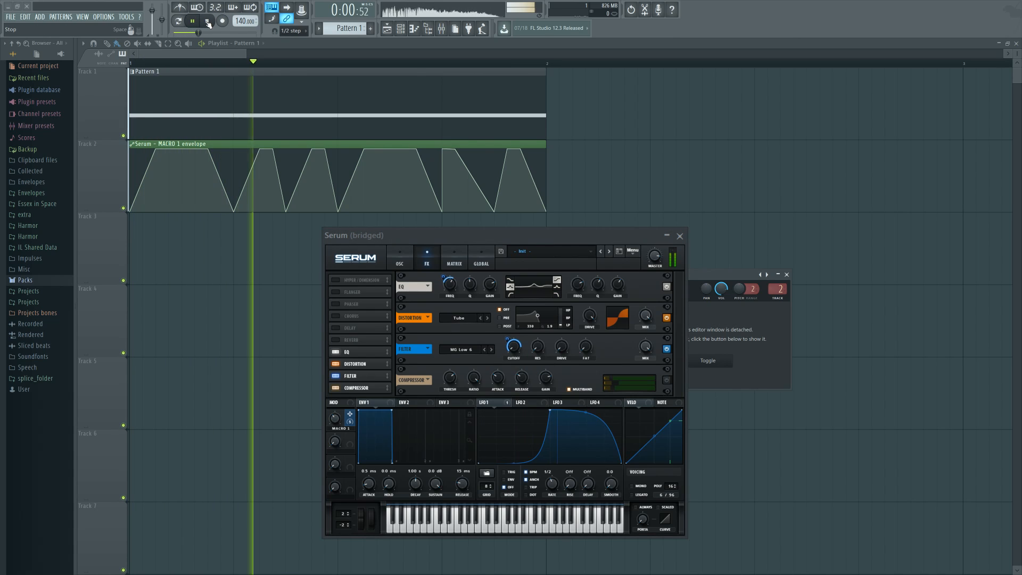
{"action": "left_click", "coordinate": [207, 22]}
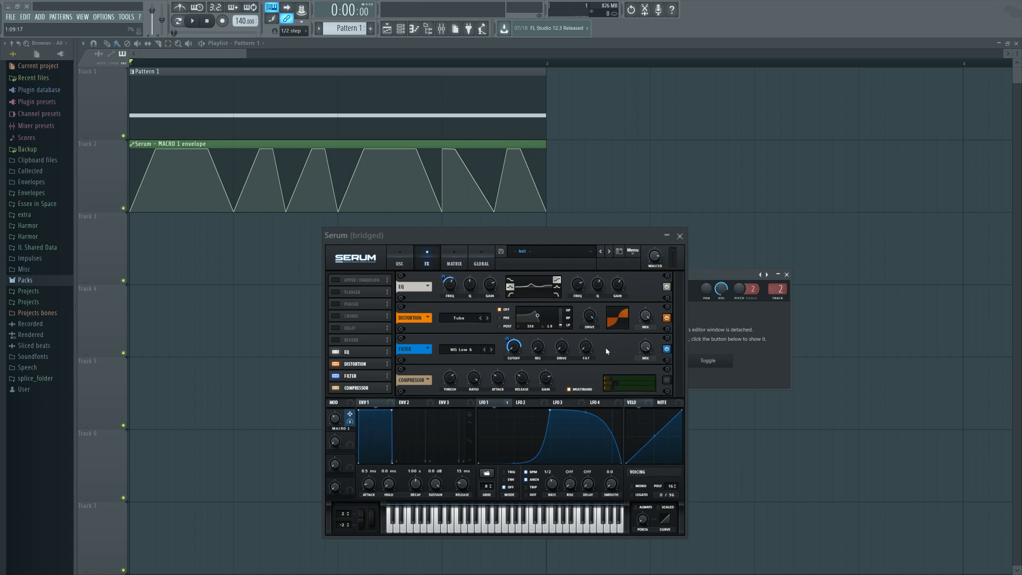
Enable the multiband compressor effect and audition the loop with the full effects chain.
{"action": "left_click", "coordinate": [665, 381]}
{"action": "left_click", "coordinate": [193, 21]}
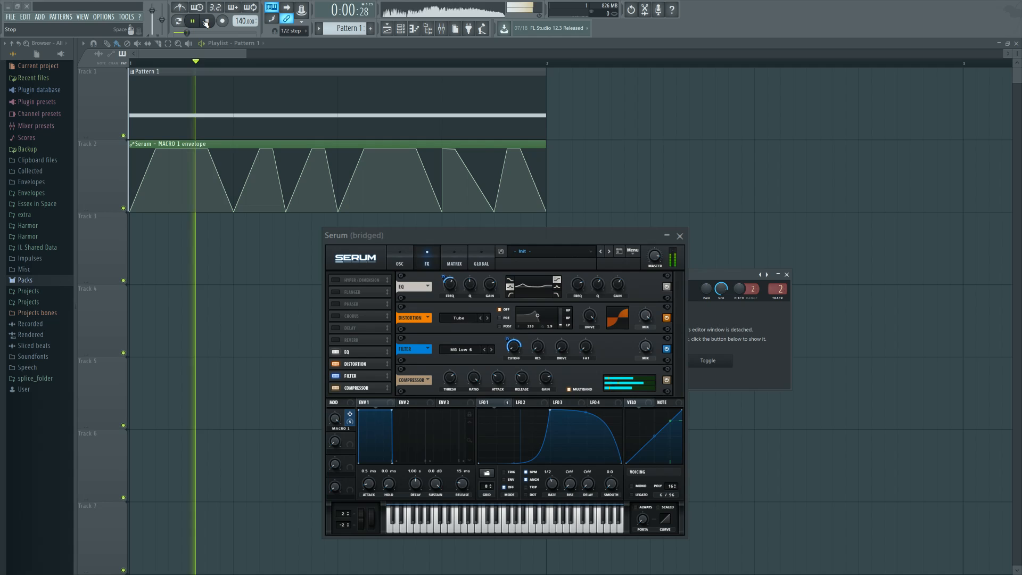
{"action": "left_click", "coordinate": [207, 23]}
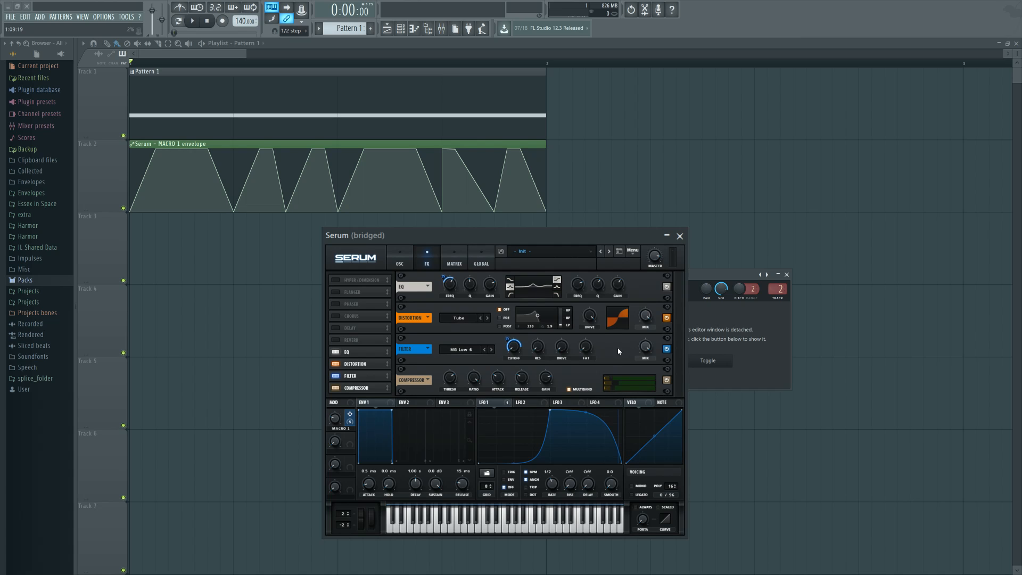
{"action": "left_click", "coordinate": [192, 20]}
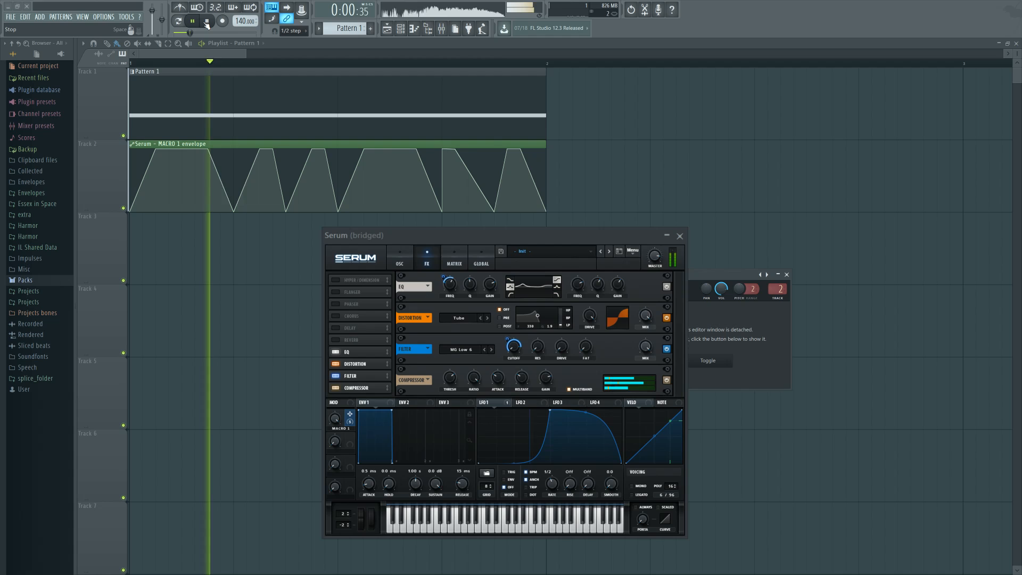
Stop the loop and add a second Serum instance from the plugin picker.
{"action": "left_click", "coordinate": [207, 21]}
{"action": "left_click", "coordinate": [398, 267]}
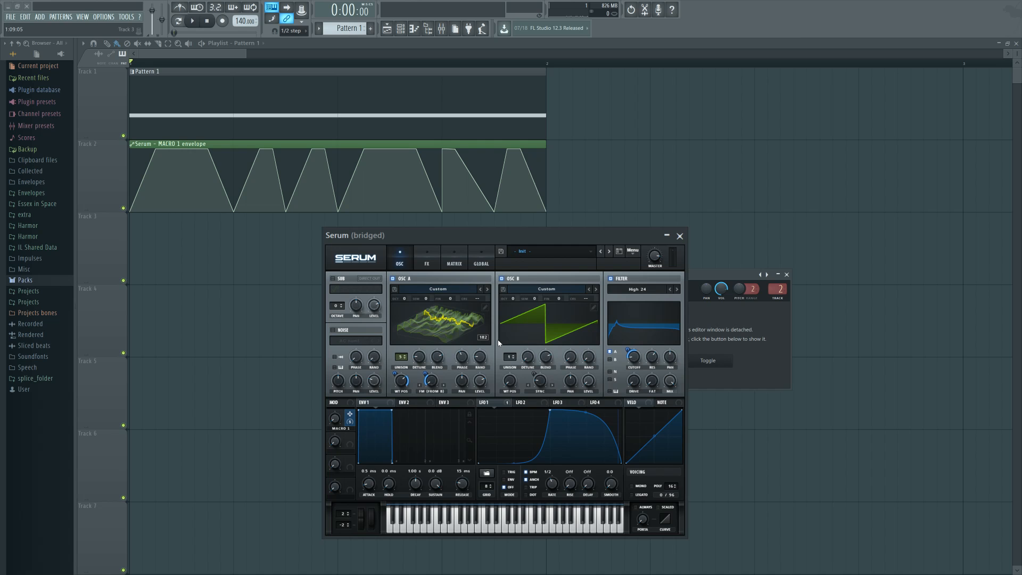
{"action": "left_click", "coordinate": [776, 9]}
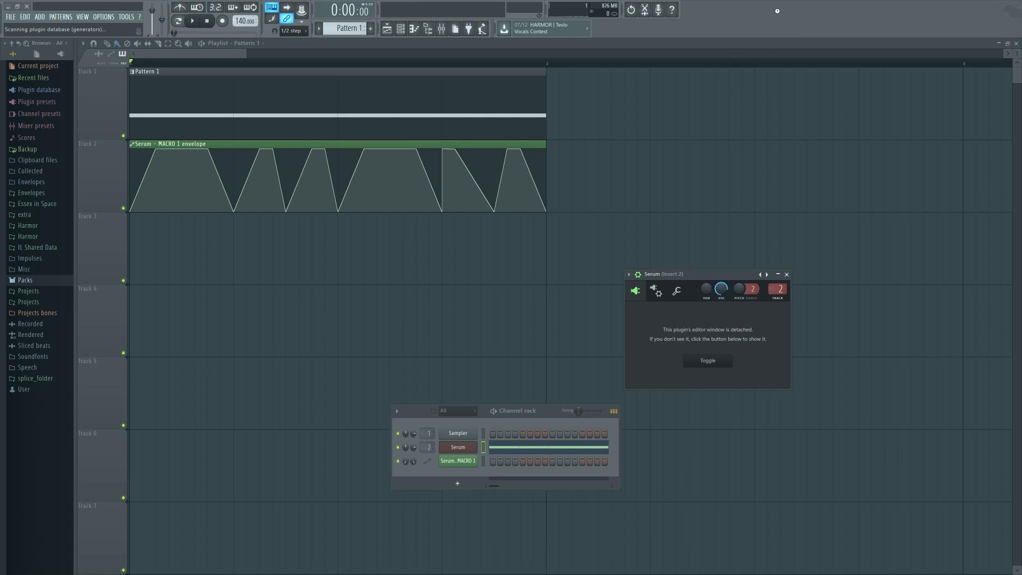
{"action": "key", "text": "F8"}
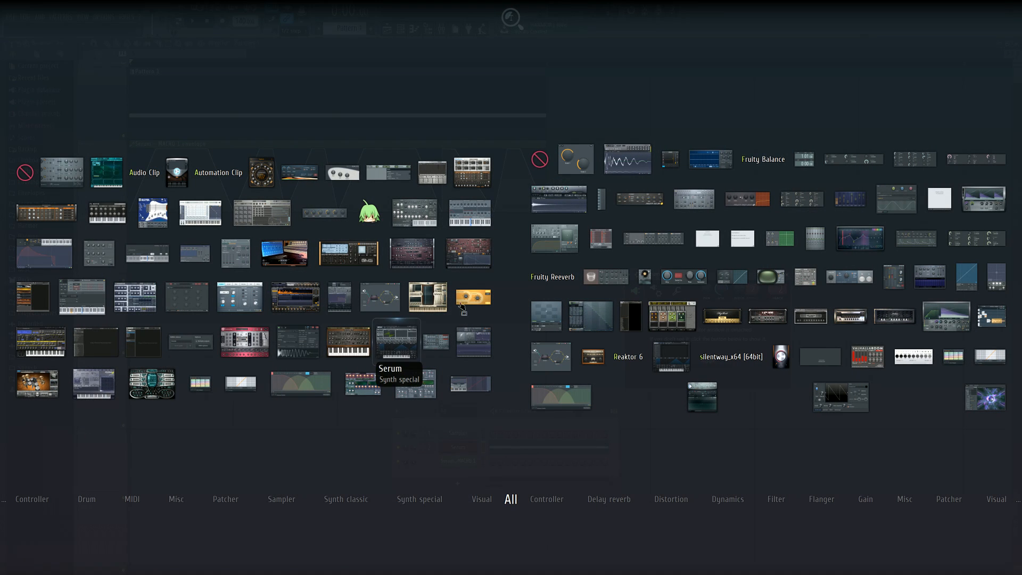
{"action": "left_click", "coordinate": [397, 343]}
{"action": "left_click_drag", "start_coordinate": [242, 73], "coordinate": [480, 187]}
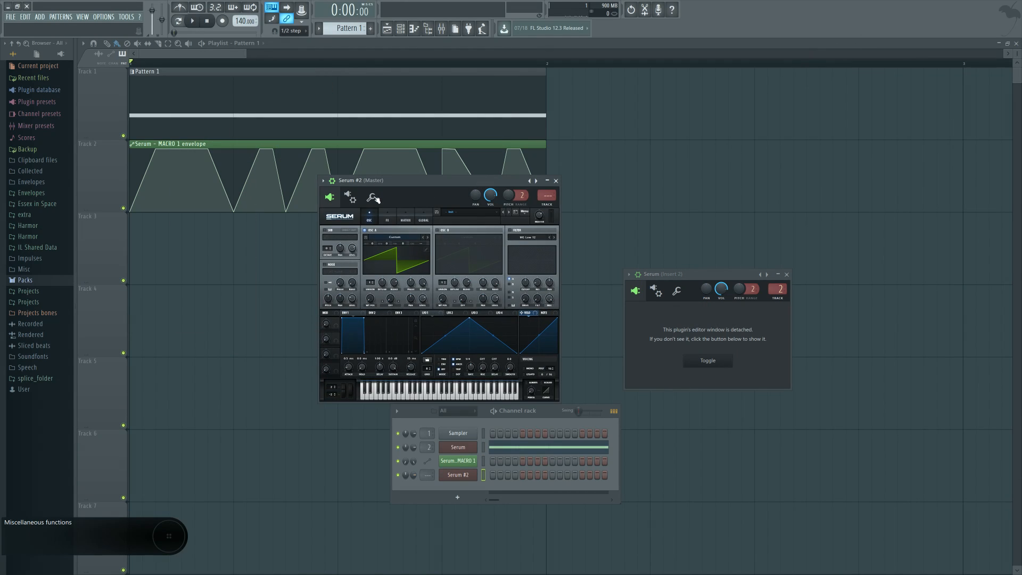
Detach the new Serum's editor as a bridged window and open Oscillator A's wavetable editor.
{"action": "left_click", "coordinate": [350, 197]}
{"action": "left_click", "coordinate": [350, 254]}
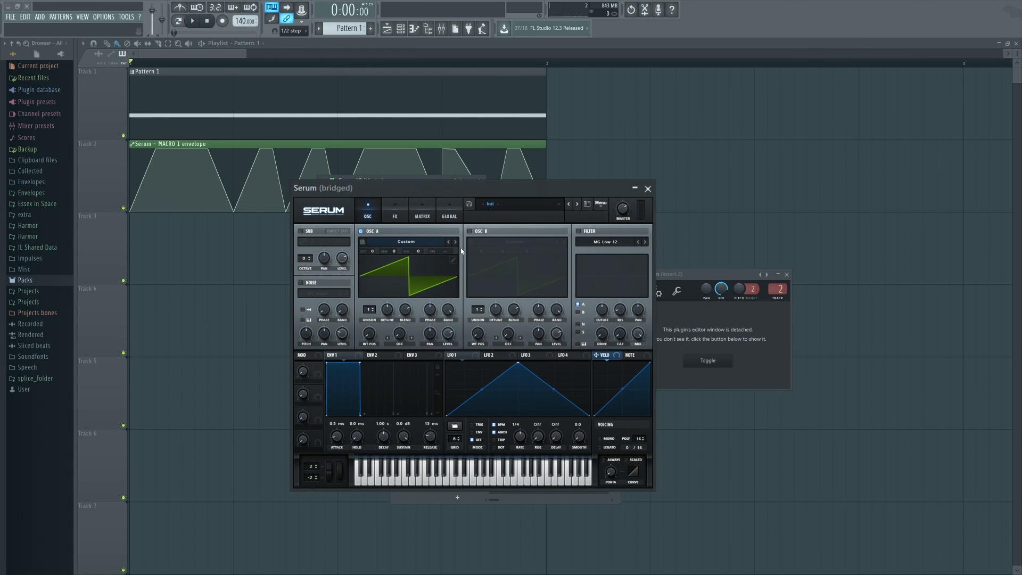
{"action": "left_click", "coordinate": [454, 260]}
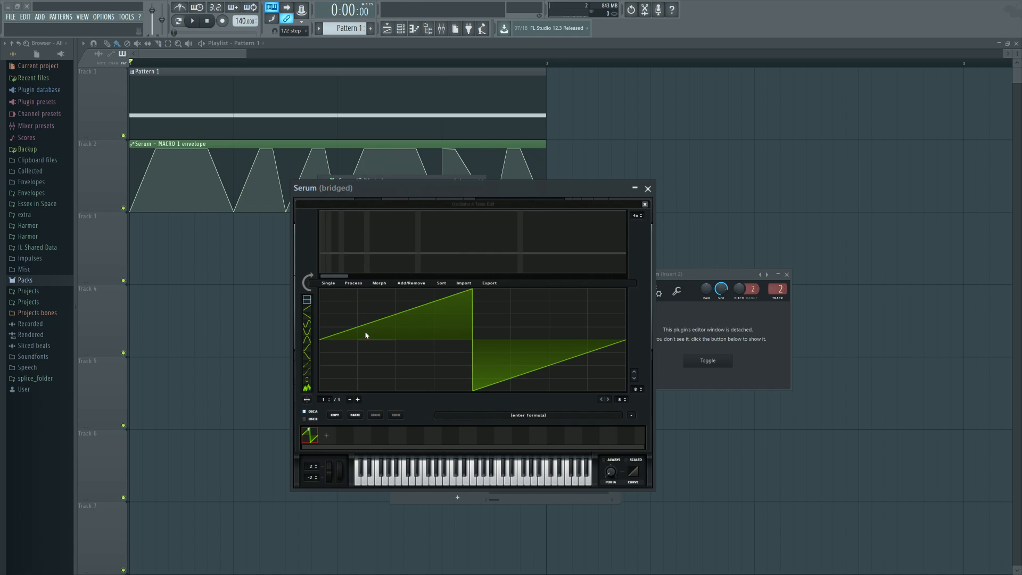
Draw rising ramp segments and then curved segments into the saw waveform with the grid shape tools.
{"action": "left_click", "coordinate": [307, 308]}
{"action": "mouse_move", "coordinate": [343, 324]}
{"action": "left_mouse_down"}
{"action": "mouse_move", "coordinate": [400, 299]}
{"action": "mouse_move", "coordinate": [426, 320]}
{"action": "mouse_move", "coordinate": [538, 319]}
{"action": "left_mouse_up"}
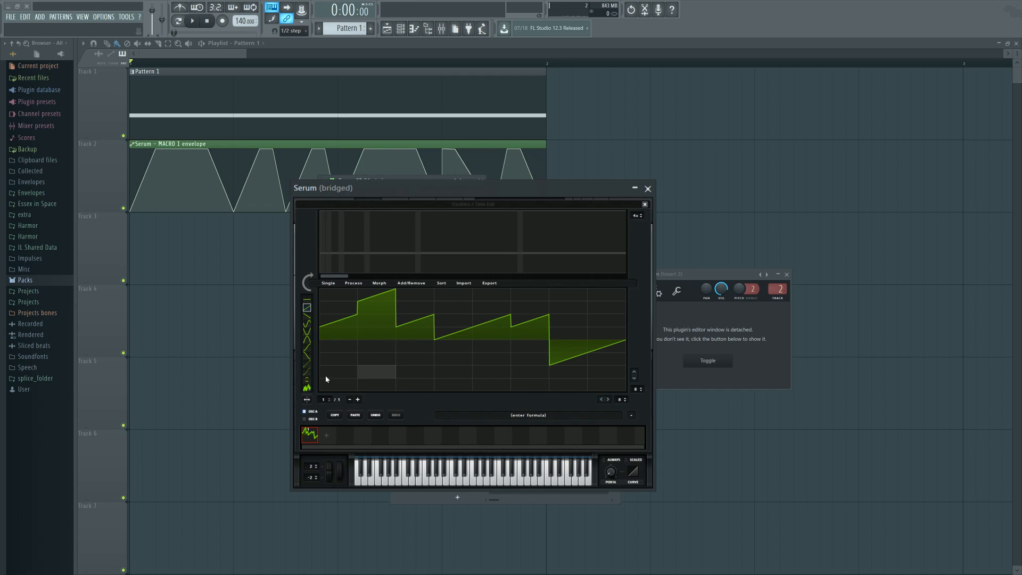
{"action": "left_click", "coordinate": [307, 347]}
{"action": "mouse_move", "coordinate": [375, 347]}
{"action": "left_mouse_down"}
{"action": "mouse_move", "coordinate": [421, 327]}
{"action": "mouse_move", "coordinate": [493, 346]}
{"action": "left_mouse_up"}
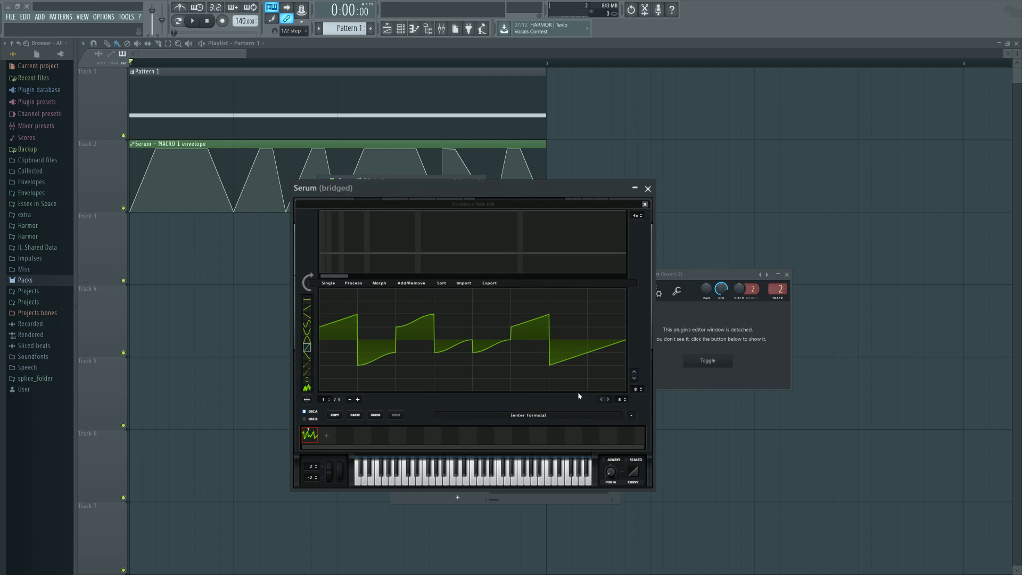
Set the horizontal grid to 14 and then 20, adding narrower curved segments in the middle of the waveform.
{"action": "left_click_drag", "start_coordinate": [623, 400], "coordinate": [625, 394]}
{"action": "left_click", "coordinate": [440, 320]}
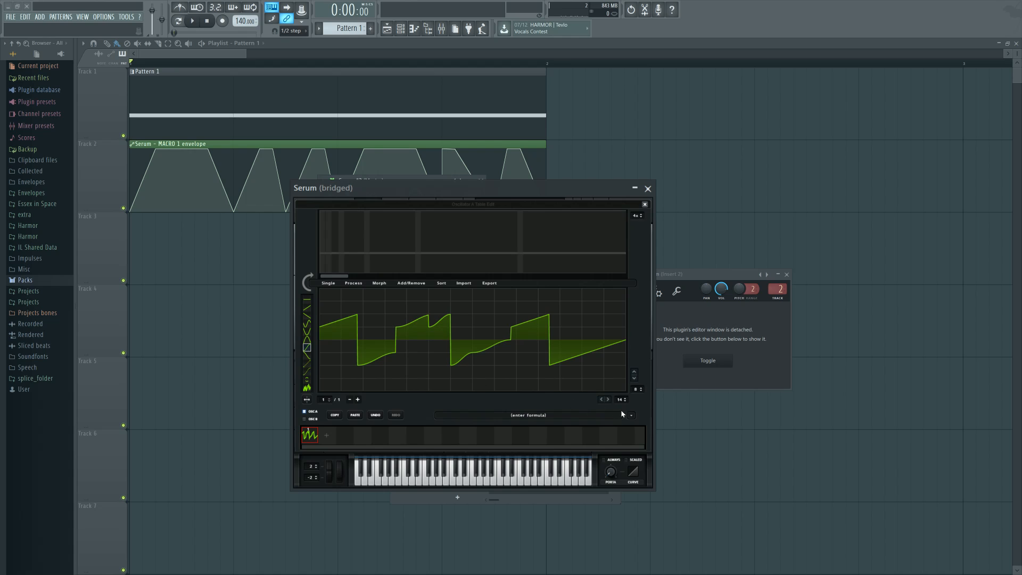
{"action": "scroll", "coordinate": [622, 400], "scroll_direction": "up", "scroll_amount": 6}
{"action": "left_click", "coordinate": [419, 329]}
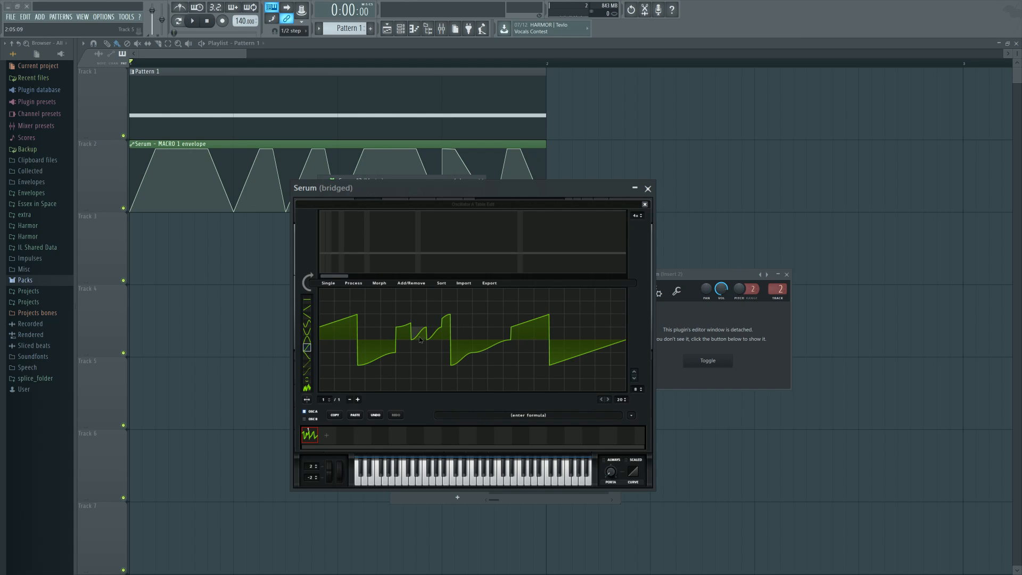
Smooth the jumps in the first half and middle of the waveform with the lower drawing tools.
{"action": "left_click", "coordinate": [307, 371]}
{"action": "mouse_move", "coordinate": [382, 359]}
{"action": "left_mouse_down"}
{"action": "mouse_move", "coordinate": [448, 323]}
{"action": "mouse_move", "coordinate": [462, 355]}
{"action": "left_mouse_up"}
{"action": "left_click", "coordinate": [307, 364]}
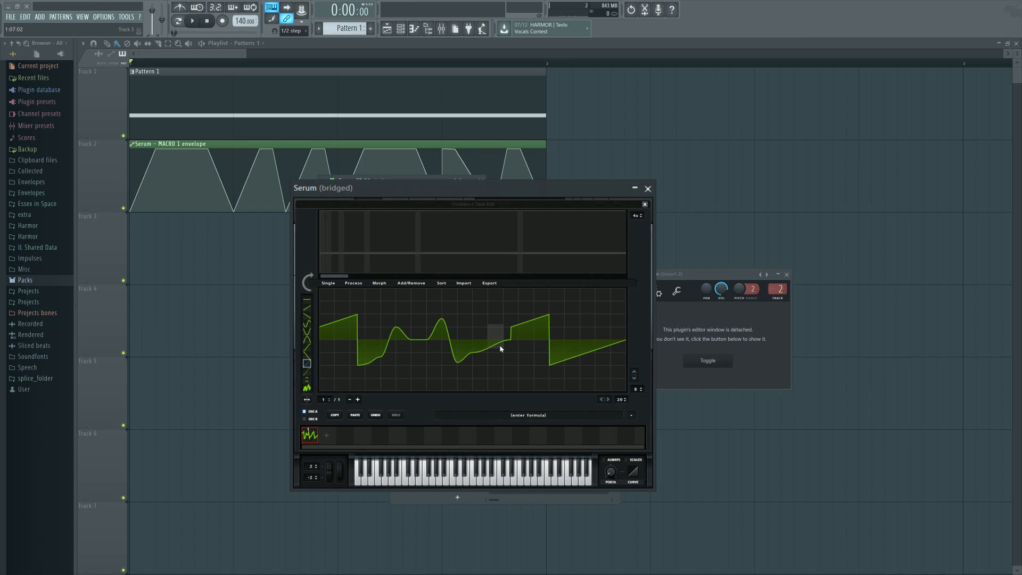
{"action": "left_click", "coordinate": [510, 334]}
{"action": "left_click", "coordinate": [307, 372]}
{"action": "left_click_drag", "start_coordinate": [351, 318], "coordinate": [376, 380]}
Refine the drawing grid to 27 columns and redraw the whole waveform as rising ramp steps, adding one flat step.
{"action": "left_click", "coordinate": [307, 308]}
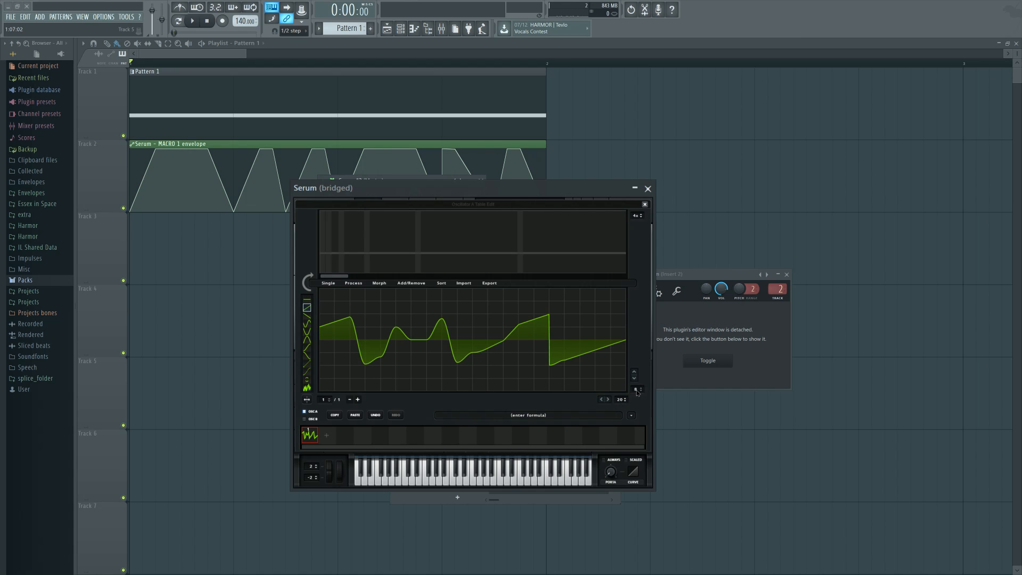
{"action": "left_click_drag", "start_coordinate": [637, 389], "coordinate": [637, 394]}
{"action": "left_click_drag", "start_coordinate": [623, 400], "coordinate": [621, 405]}
{"action": "mouse_move", "coordinate": [335, 354]}
{"action": "left_mouse_down"}
{"action": "mouse_move", "coordinate": [384, 379]}
{"action": "mouse_move", "coordinate": [558, 319]}
{"action": "mouse_move", "coordinate": [590, 390]}
{"action": "mouse_move", "coordinate": [618, 364]}
{"action": "mouse_move", "coordinate": [647, 360]}
{"action": "left_mouse_up"}
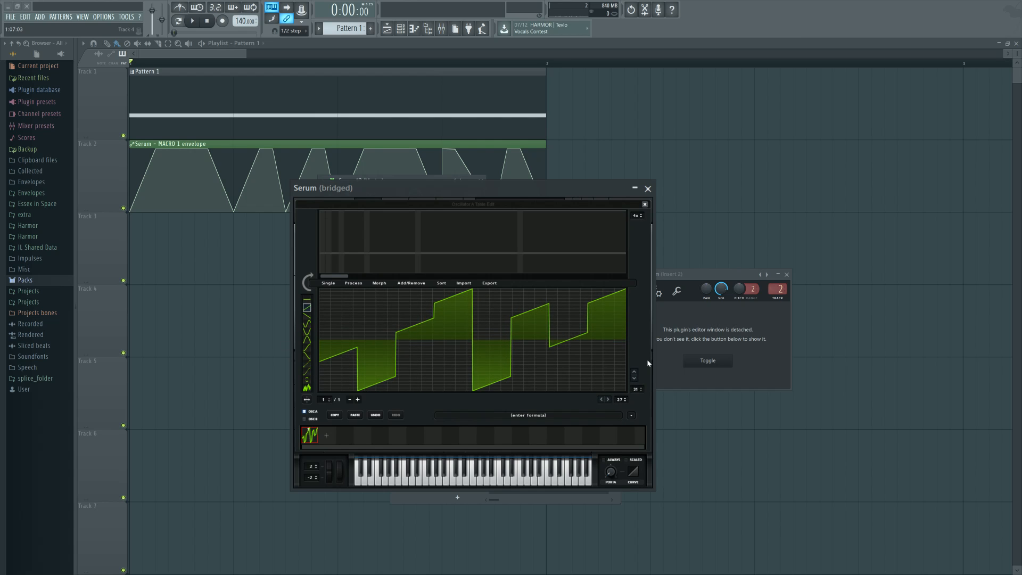
{"action": "mouse_move", "coordinate": [336, 350]}
{"action": "left_mouse_down"}
{"action": "mouse_move", "coordinate": [344, 294]}
{"action": "mouse_move", "coordinate": [415, 293]}
{"action": "mouse_move", "coordinate": [452, 377]}
{"action": "mouse_move", "coordinate": [494, 294]}
{"action": "mouse_move", "coordinate": [556, 302]}
{"action": "mouse_move", "coordinate": [605, 359]}
{"action": "mouse_move", "coordinate": [608, 388]}
{"action": "left_mouse_up"}
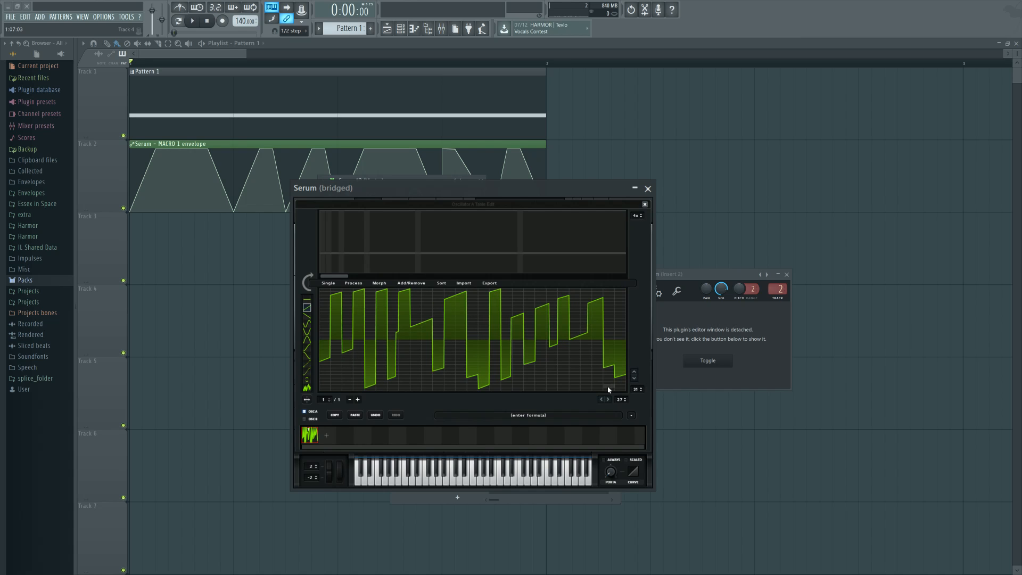
{"action": "left_click", "coordinate": [385, 360]}
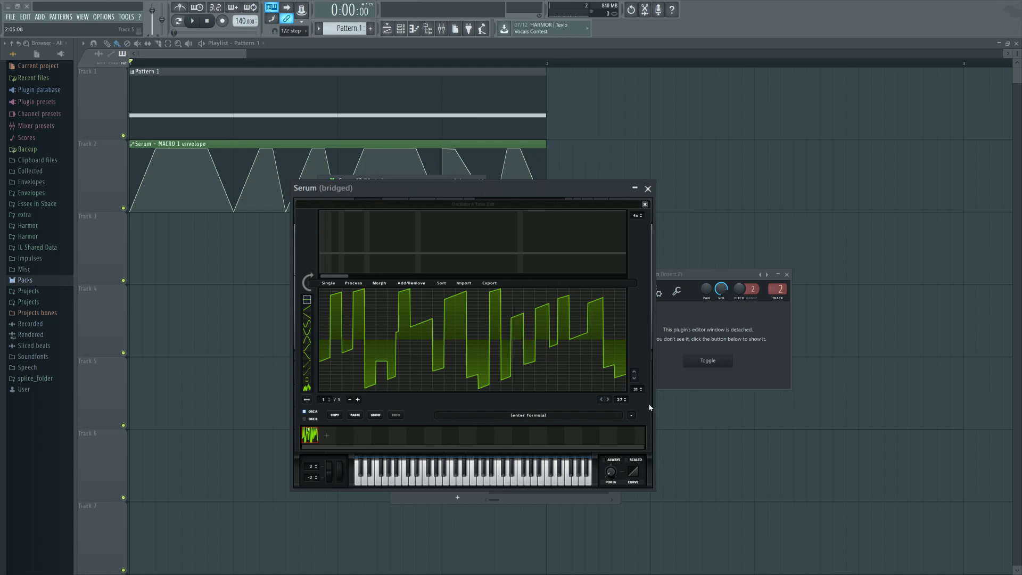
Set the drawing grid to 62 columns by 64 rows and draw fine flat steps across the waveform.
{"action": "left_click_drag", "start_coordinate": [639, 394], "coordinate": [640, 370]}
{"action": "mouse_move", "coordinate": [534, 304]}
{"action": "left_mouse_down"}
{"action": "mouse_move", "coordinate": [413, 334]}
{"action": "mouse_move", "coordinate": [377, 372]}
{"action": "mouse_move", "coordinate": [464, 317]}
{"action": "left_mouse_up"}
{"action": "left_click_drag", "start_coordinate": [524, 329], "coordinate": [579, 302]}
{"action": "left_click_drag", "start_coordinate": [485, 324], "coordinate": [480, 312]}
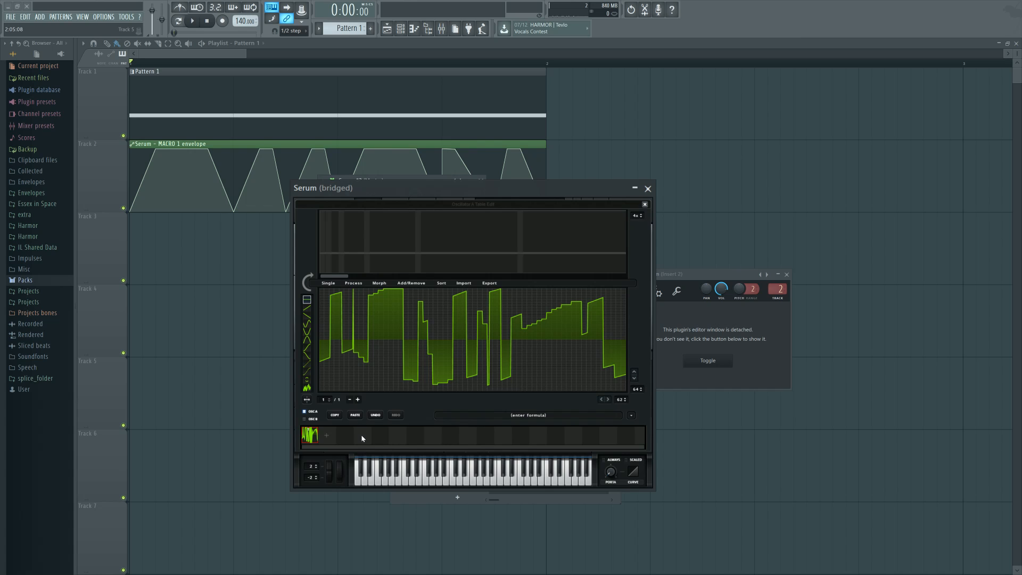
Add three more frames to the wavetable as copies of the drawn waveform.
{"action": "left_click", "coordinate": [327, 436]}
{"action": "left_click", "coordinate": [346, 440]}
{"action": "left_click", "coordinate": [361, 438]}
Redraw the waveforms of frames 2, 3 and 4 with different fine step patterns.
{"action": "left_click", "coordinate": [331, 437]}
{"action": "mouse_move", "coordinate": [356, 367]}
{"action": "left_mouse_down"}
{"action": "mouse_move", "coordinate": [340, 366]}
{"action": "mouse_move", "coordinate": [431, 292]}
{"action": "mouse_move", "coordinate": [625, 314]}
{"action": "left_mouse_up"}
{"action": "left_click", "coordinate": [345, 436]}
{"action": "mouse_move", "coordinate": [375, 313]}
{"action": "left_mouse_down"}
{"action": "mouse_move", "coordinate": [379, 346]}
{"action": "mouse_move", "coordinate": [475, 424]}
{"action": "mouse_move", "coordinate": [570, 365]}
{"action": "mouse_move", "coordinate": [624, 309]}
{"action": "left_mouse_up"}
{"action": "left_click", "coordinate": [361, 436]}
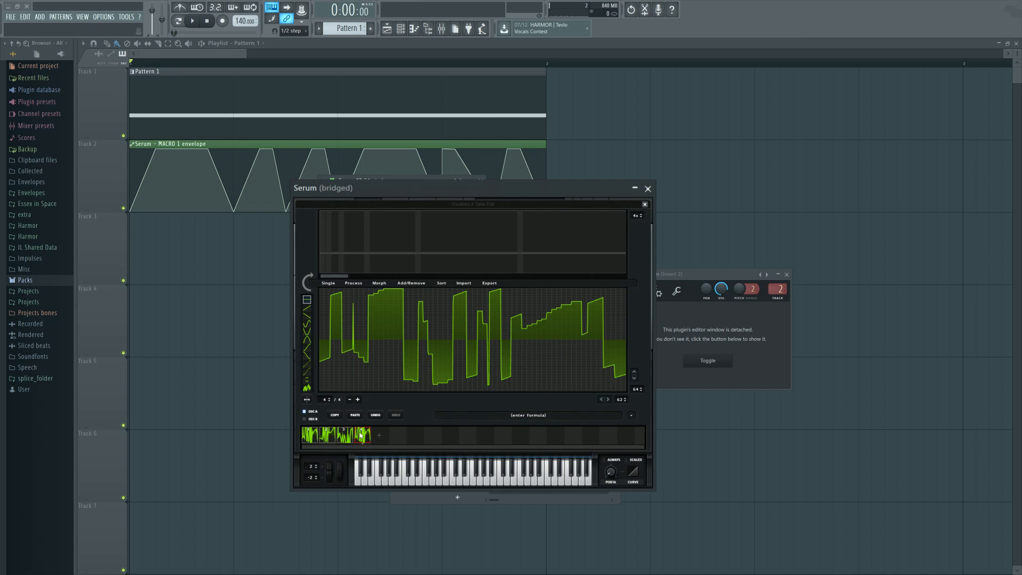
{"action": "mouse_move", "coordinate": [387, 356]}
{"action": "left_mouse_down"}
{"action": "mouse_move", "coordinate": [338, 389]}
{"action": "mouse_move", "coordinate": [460, 368]}
{"action": "mouse_move", "coordinate": [410, 403]}
{"action": "mouse_move", "coordinate": [318, 396]}
{"action": "left_mouse_up"}
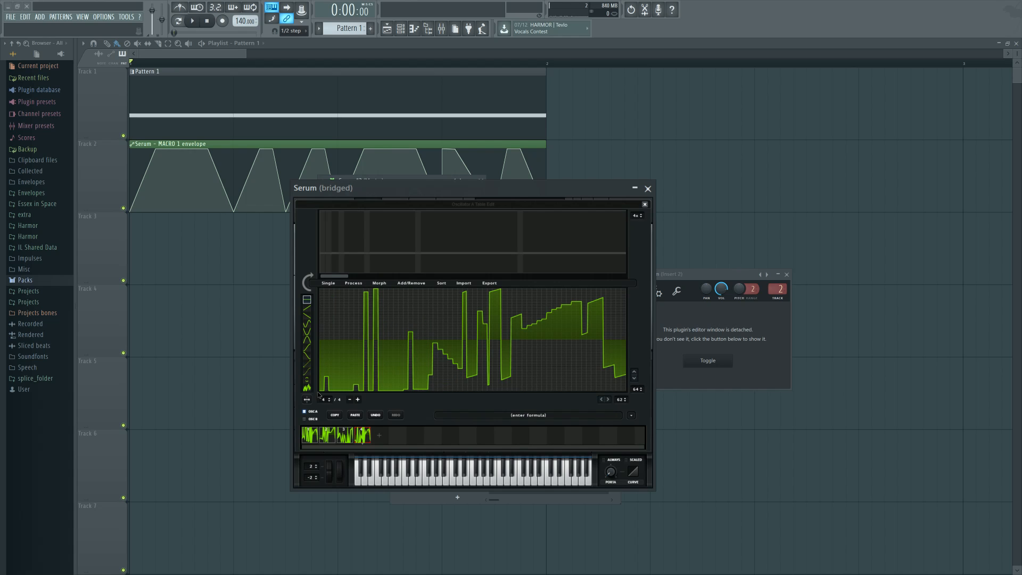
Return to the oscillator page, view Oscillator A's wavetable in 3D, and audition a note while sweeping WT Pos to frame 1.
{"action": "left_click", "coordinate": [645, 205]}
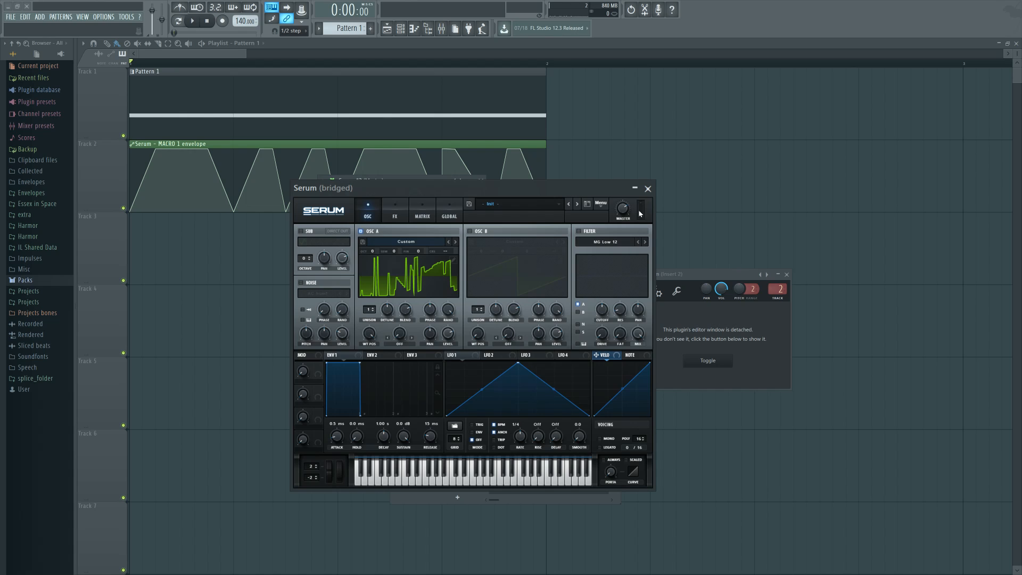
{"action": "left_click", "coordinate": [407, 286]}
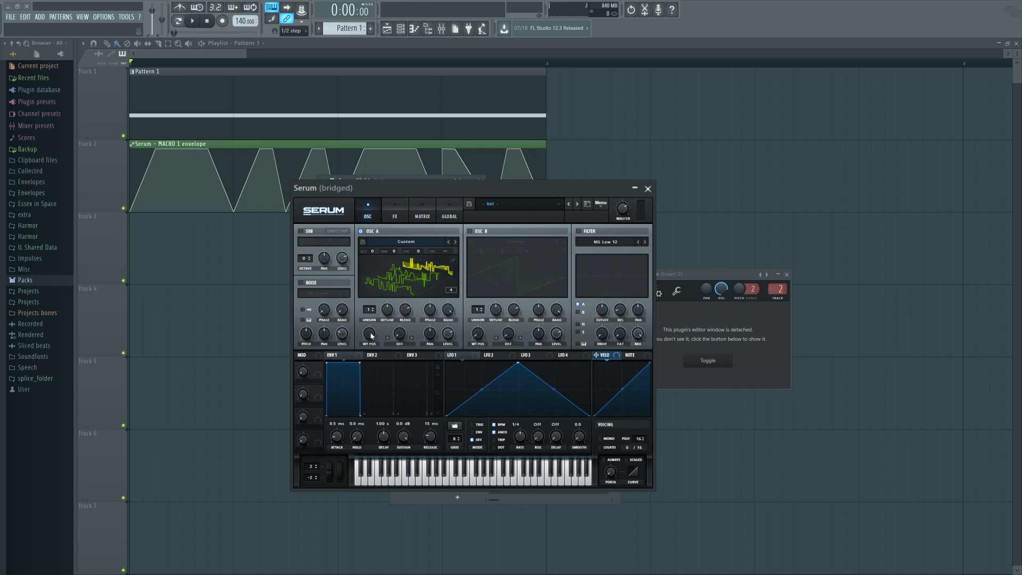
{"action": "key", "text": "z"}
{"action": "mouse_move", "coordinate": [371, 337]}
{"action": "left_mouse_down"}
{"action": "mouse_move", "coordinate": [374, 282]}
{"action": "mouse_move", "coordinate": [376, 341]}
{"action": "left_mouse_up"}
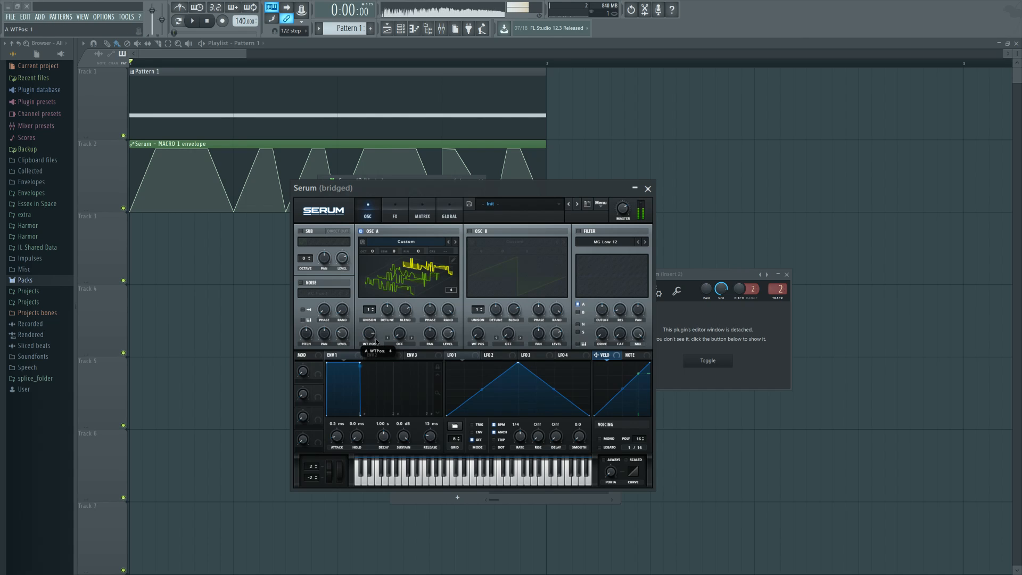
{"action": "left_click", "coordinate": [430, 287]}
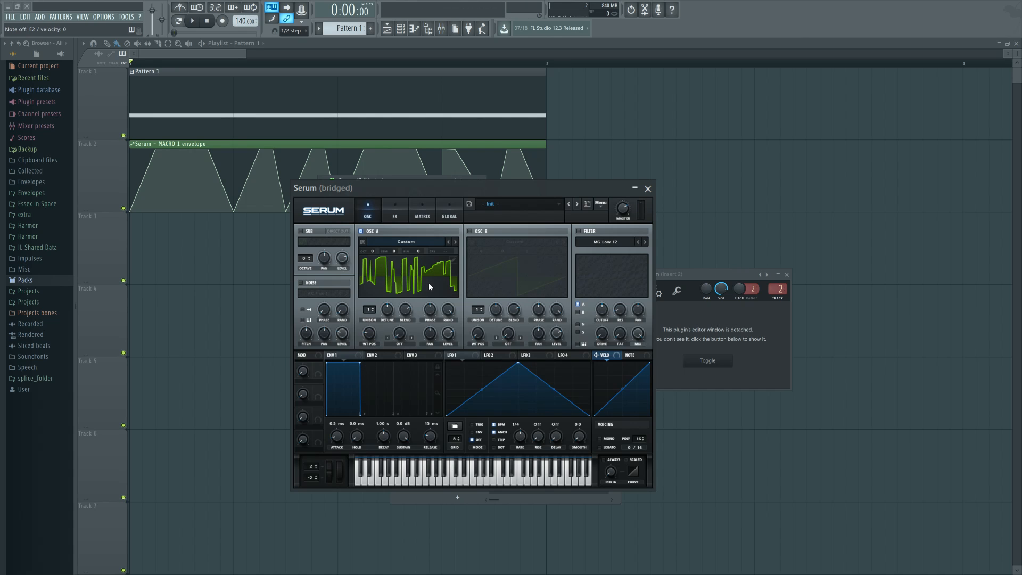
Morph the wavetable's frames with Morph - Crossfade and sweep Oscillator A's WT Pos through the result.
{"action": "left_click", "coordinate": [453, 261]}
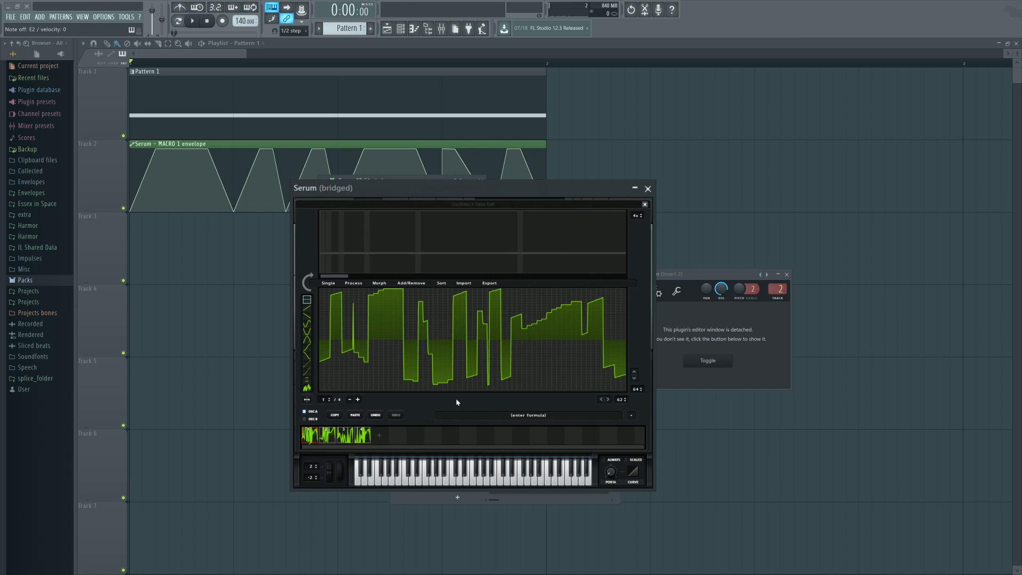
{"action": "left_click", "coordinate": [379, 283]}
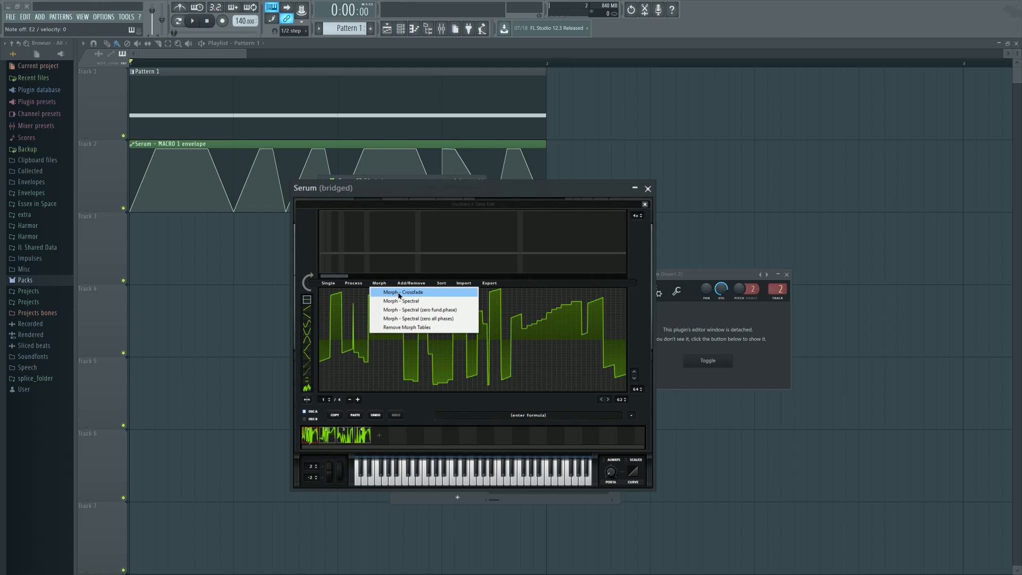
{"action": "left_click", "coordinate": [399, 293]}
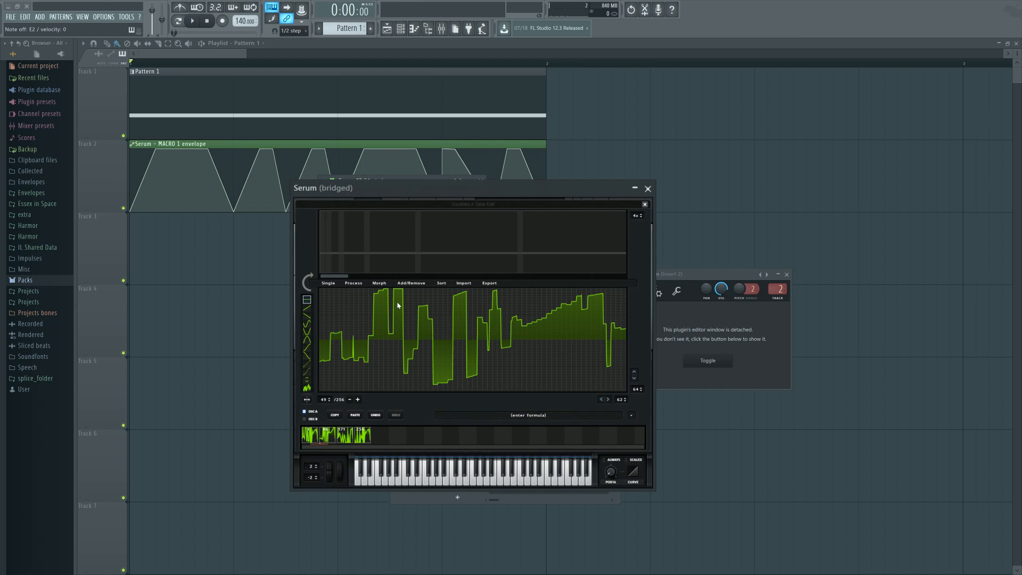
{"action": "left_click", "coordinate": [644, 205]}
{"action": "left_click_drag", "start_coordinate": [365, 340], "coordinate": [417, 271]}
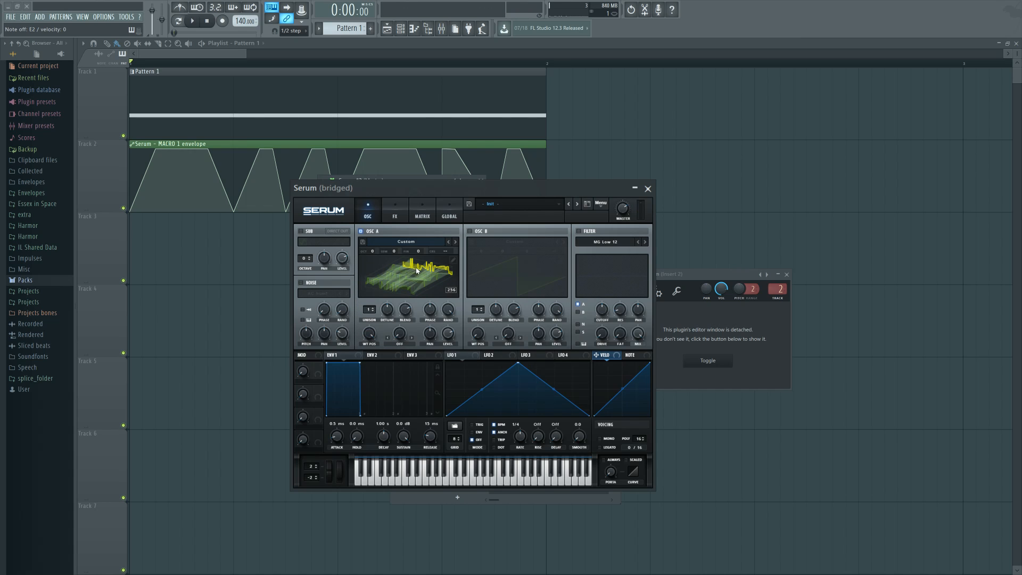
Remove the morph tables from the wavetable and generate the harmonic bins for frame 4.
{"action": "left_click", "coordinate": [453, 260]}
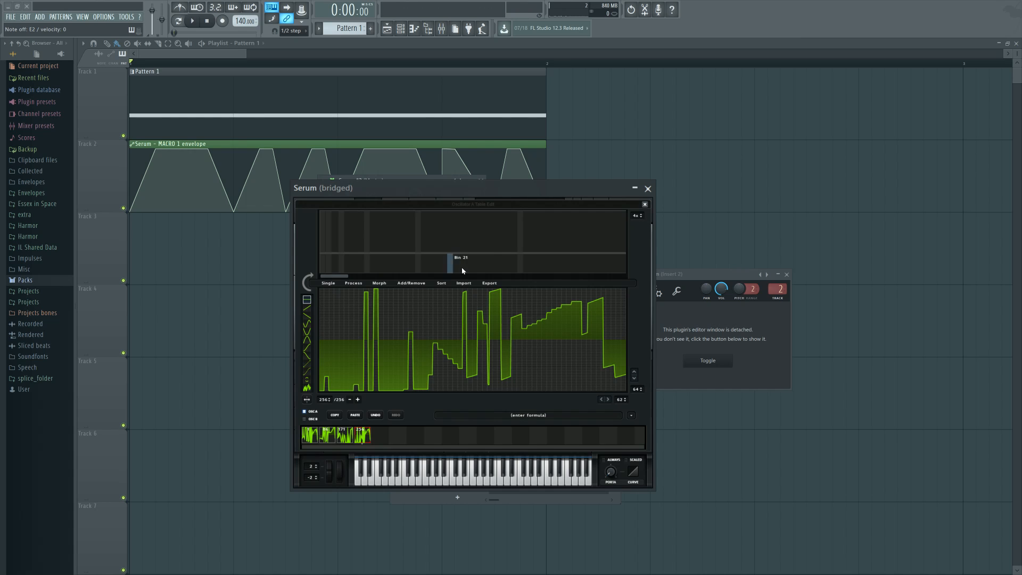
{"action": "left_click", "coordinate": [380, 282]}
{"action": "left_click", "coordinate": [400, 327]}
{"action": "left_click", "coordinate": [379, 282]}
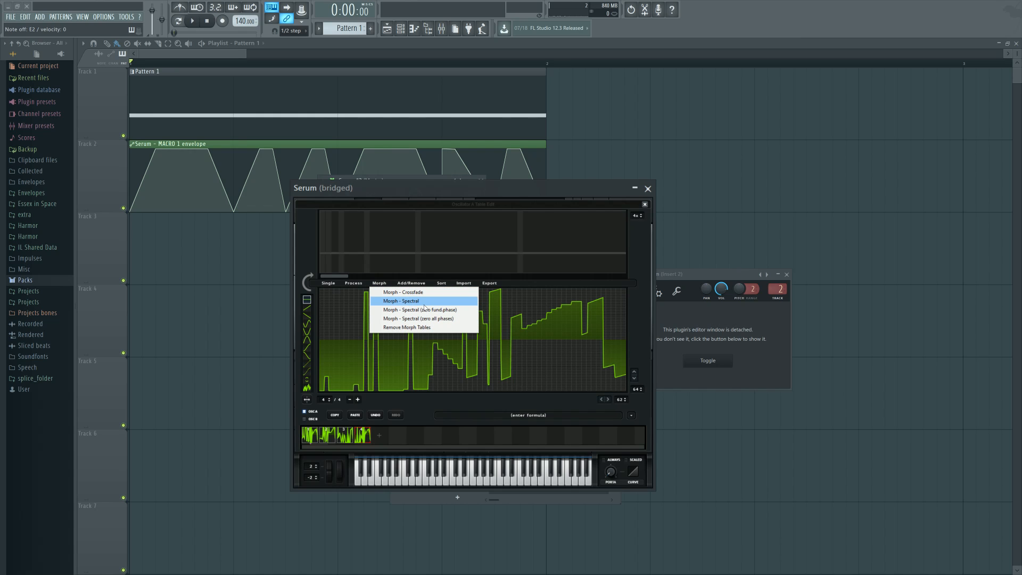
{"action": "left_click", "coordinate": [306, 234]}
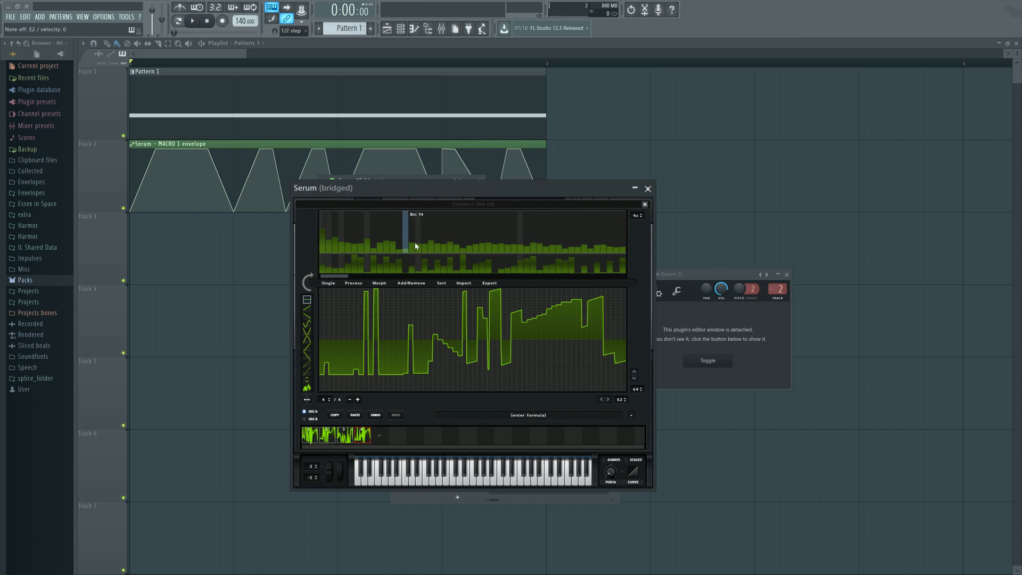
Apply Morph - Spectral to the wavetable and sweep Oscillator A's WT Pos to audition it.
{"action": "left_click", "coordinate": [379, 283]}
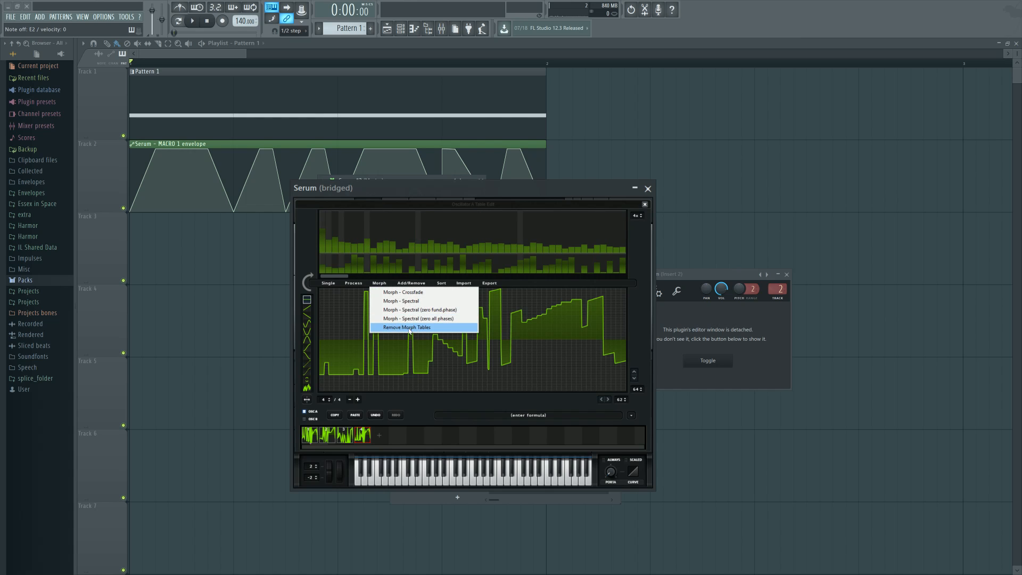
{"action": "left_click", "coordinate": [404, 302]}
{"action": "left_click", "coordinate": [644, 204]}
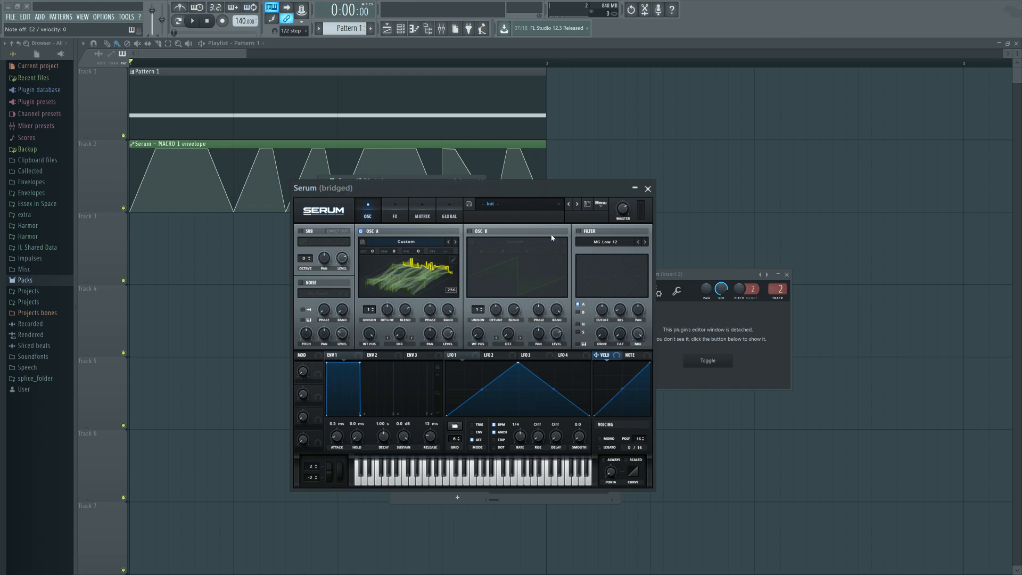
{"action": "left_click_drag", "start_coordinate": [377, 343], "coordinate": [360, 319]}
Apply Morph - Spectral (zero fund.phase) to the wavetable, then review its key frames back to frame 1.
{"action": "left_click", "coordinate": [451, 259]}
{"action": "left_click", "coordinate": [384, 285]}
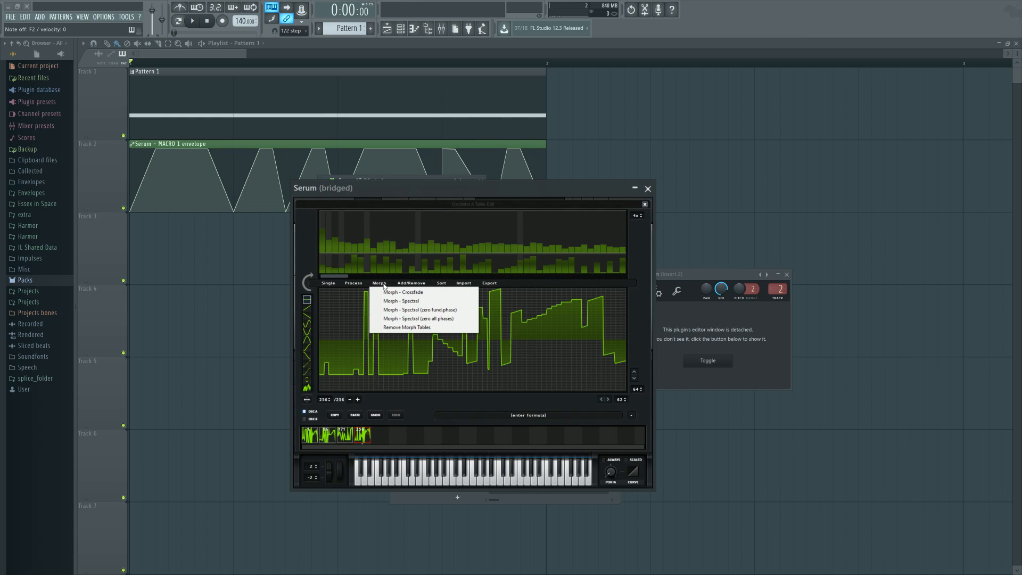
{"action": "left_click", "coordinate": [417, 311]}
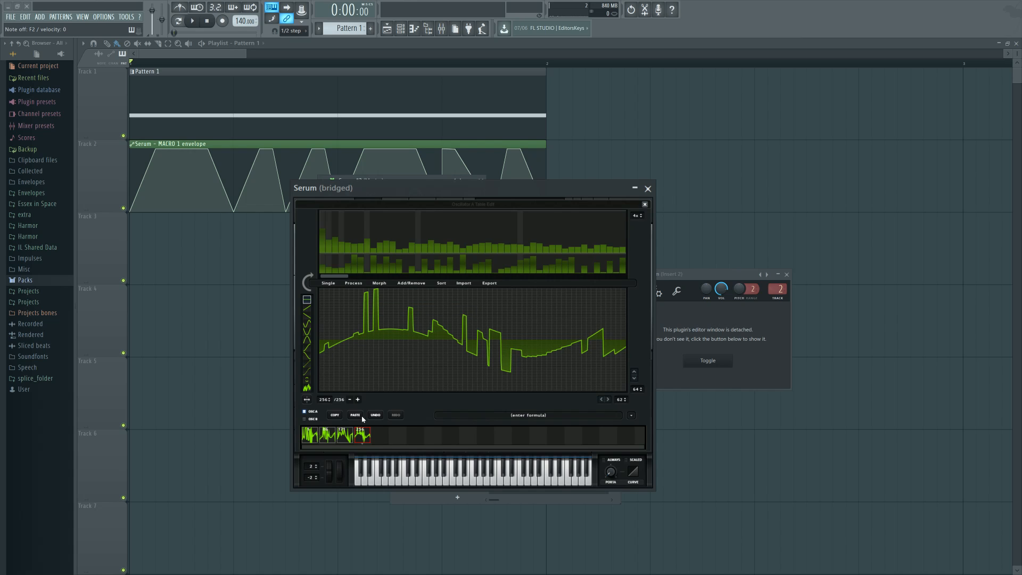
{"action": "left_click", "coordinate": [345, 436]}
{"action": "left_click", "coordinate": [327, 437]}
{"action": "left_click", "coordinate": [310, 436]}
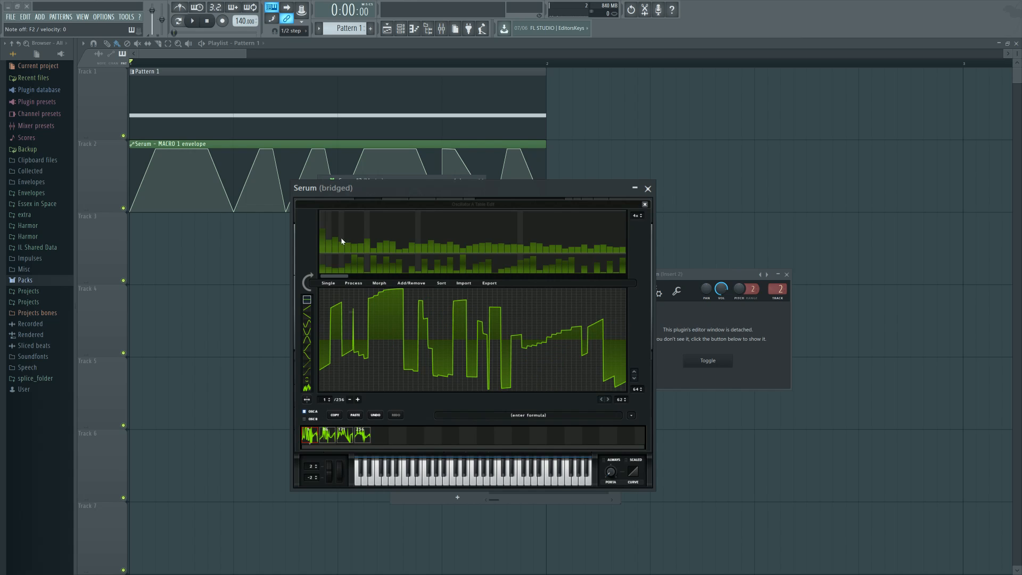
{"action": "left_click", "coordinate": [644, 205]}
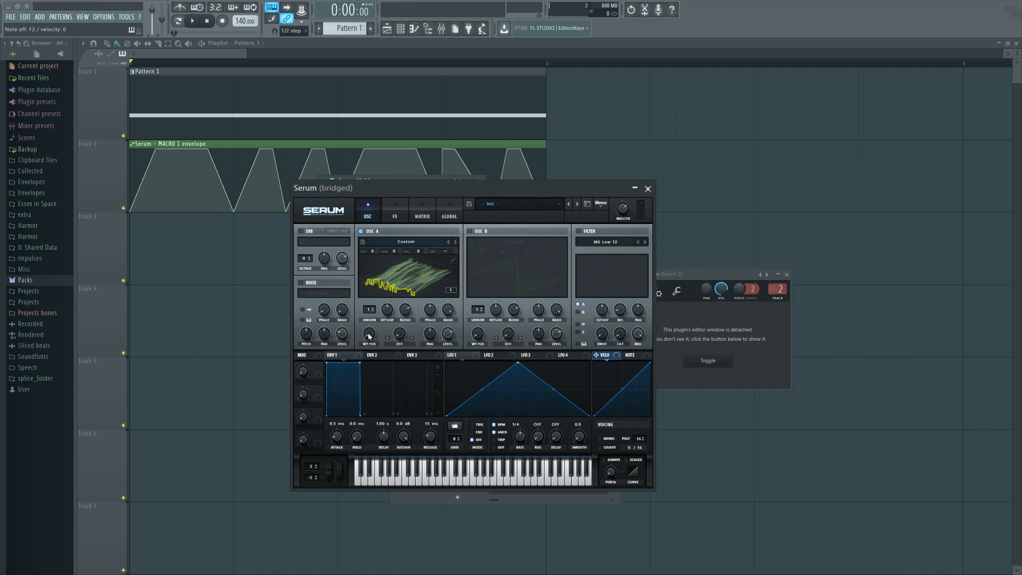
Sweep Oscillator A's WT Pos to audition the table, and apply Morph - Spectral (zero all phases) to the wavetable.
{"action": "left_click_drag", "start_coordinate": [369, 335], "coordinate": [404, 261]}
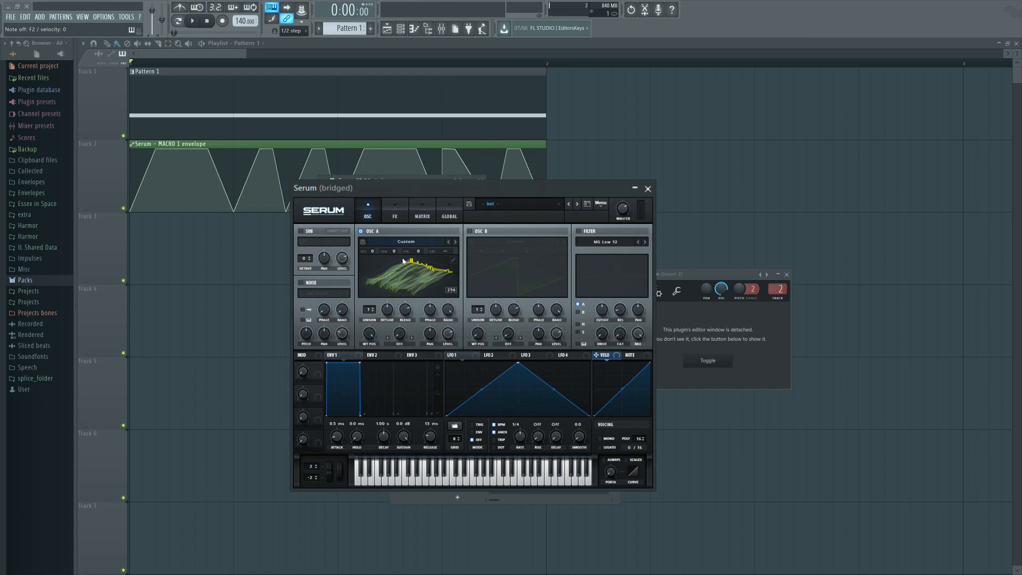
{"action": "left_click", "coordinate": [453, 260]}
{"action": "left_click", "coordinate": [380, 283]}
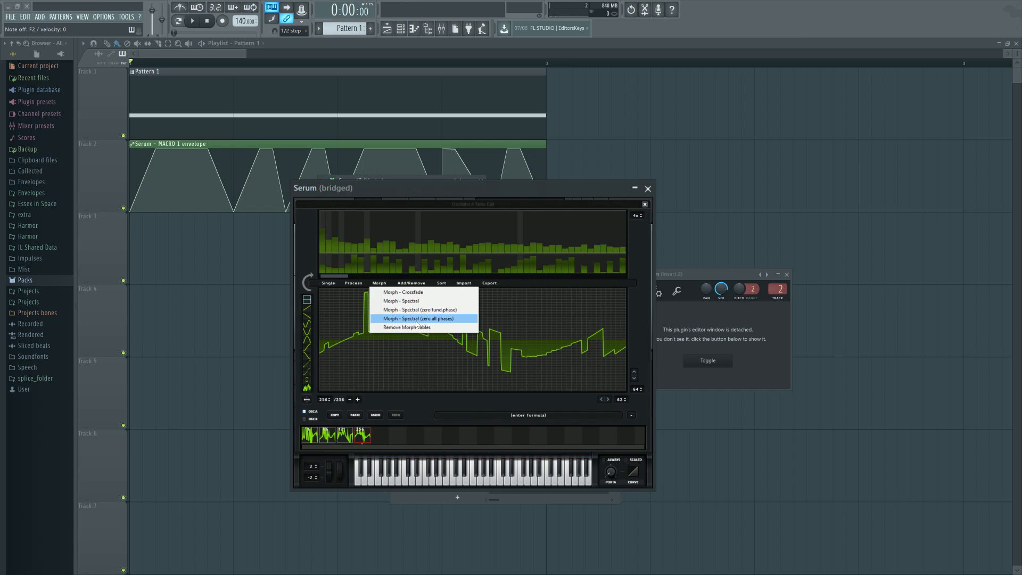
{"action": "left_click", "coordinate": [420, 321]}
Review the morphed wavetable's key frames 1, 86, 171 and 256, audition it, and close the demo Serum instance.
{"action": "left_click", "coordinate": [345, 438]}
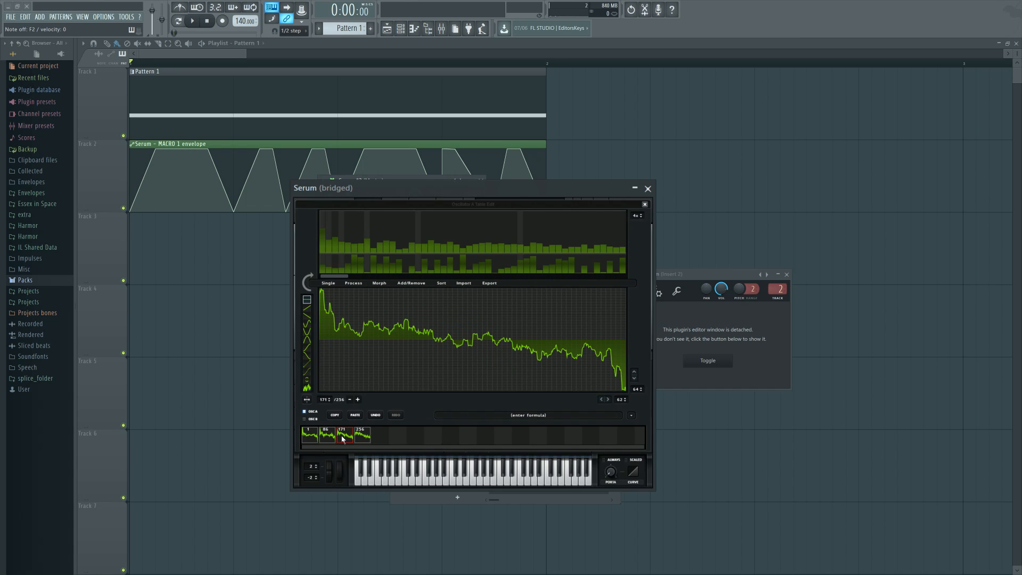
{"action": "left_click", "coordinate": [324, 437]}
{"action": "left_click", "coordinate": [314, 439]}
{"action": "left_click", "coordinate": [327, 437]}
{"action": "left_click", "coordinate": [344, 437]}
{"action": "left_click", "coordinate": [362, 437]}
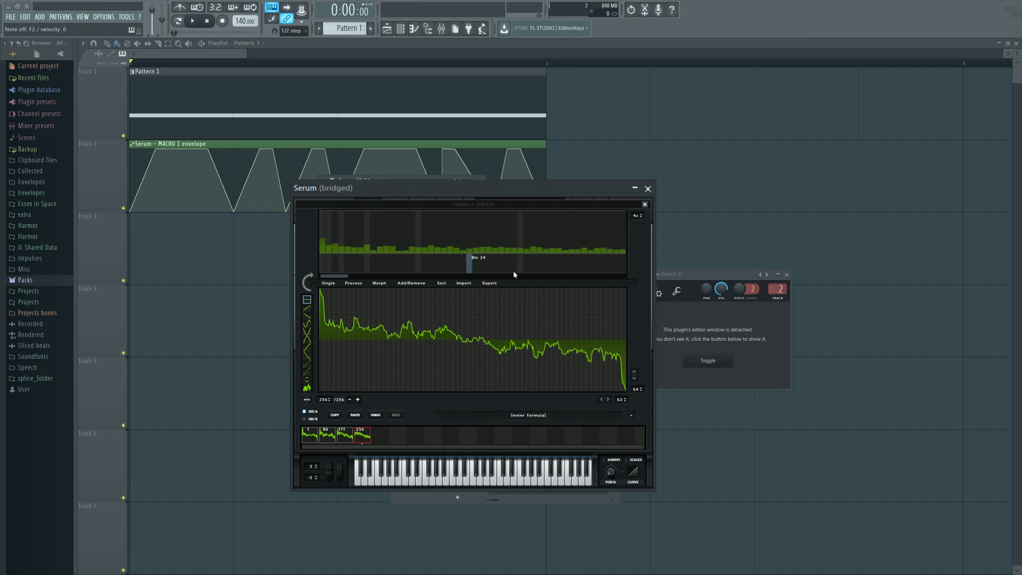
{"action": "left_click", "coordinate": [645, 204]}
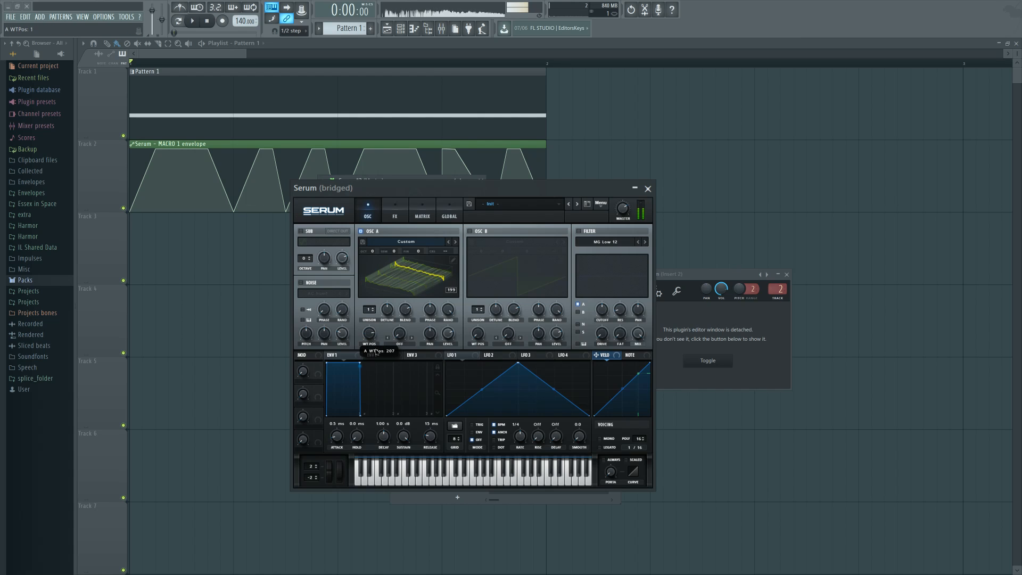
{"action": "left_click", "coordinate": [648, 188]}
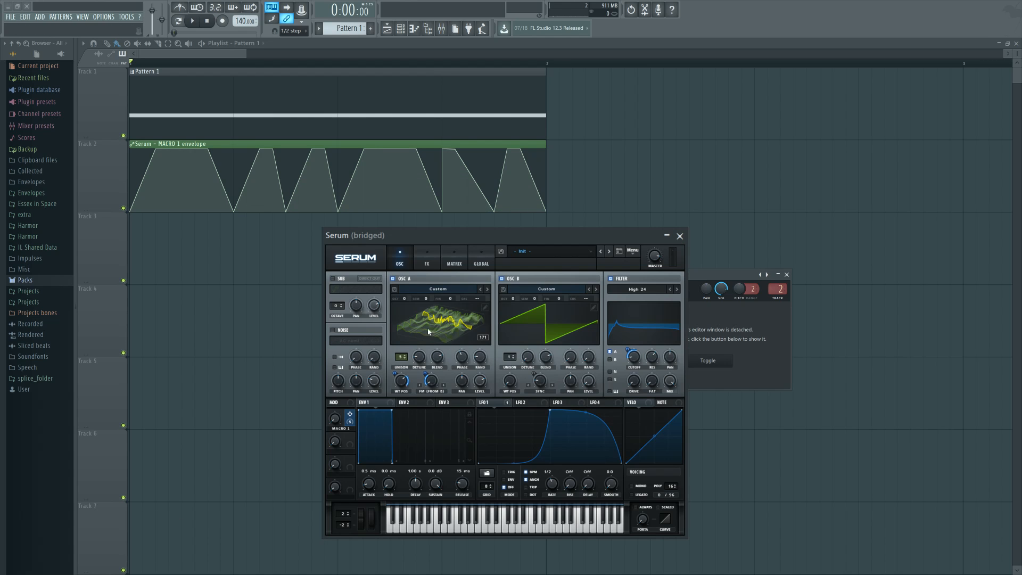
Examine the key frames of the original patch's Oscillator A wavetable in the wavetable editor, from frame 1 to 256.
{"action": "left_click", "coordinate": [428, 332]}
{"action": "left_click", "coordinate": [428, 330]}
{"action": "left_click", "coordinate": [485, 308]}
{"action": "left_click", "coordinate": [341, 484]}
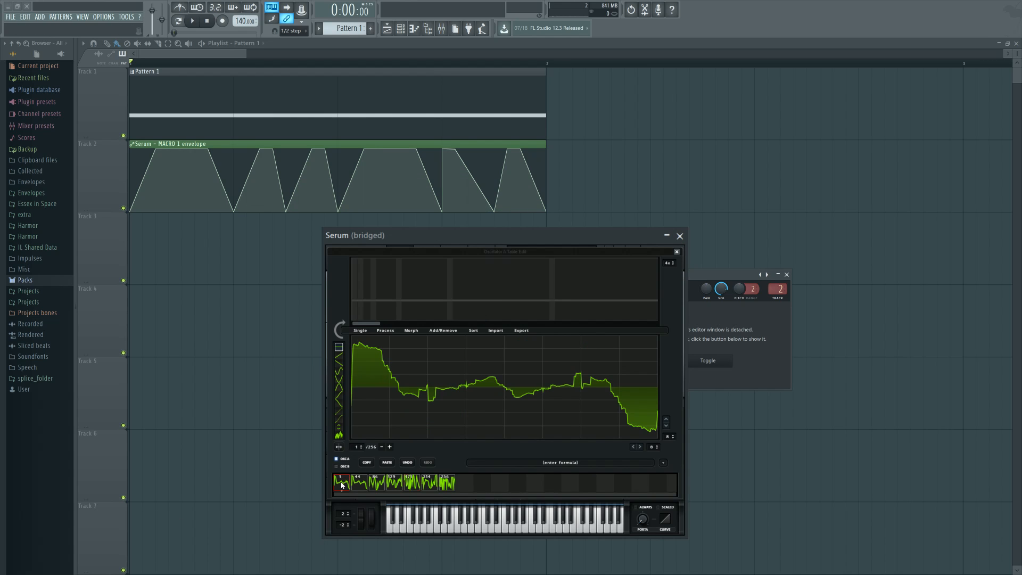
{"action": "left_click", "coordinate": [359, 483]}
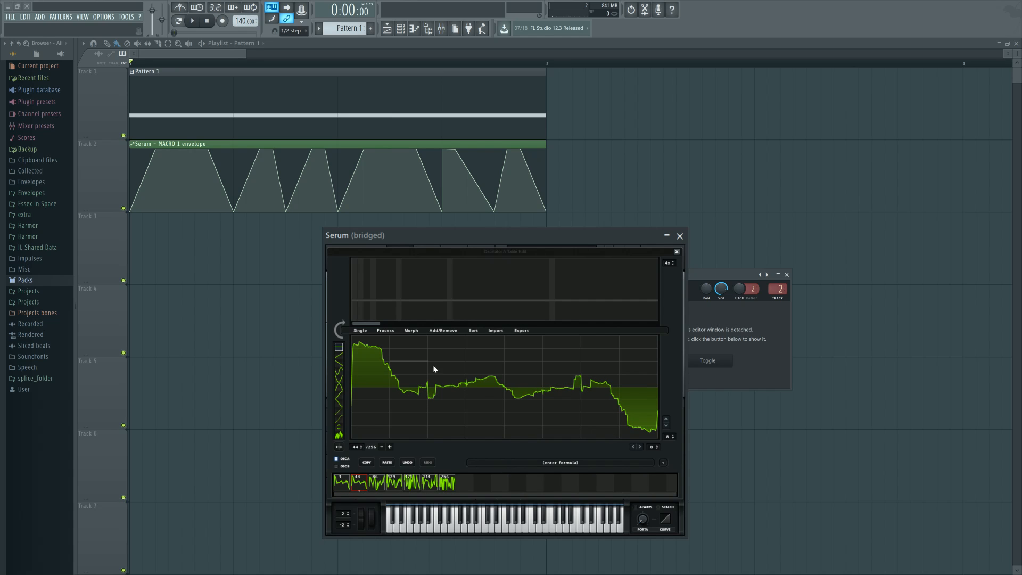
{"action": "left_click", "coordinate": [377, 484]}
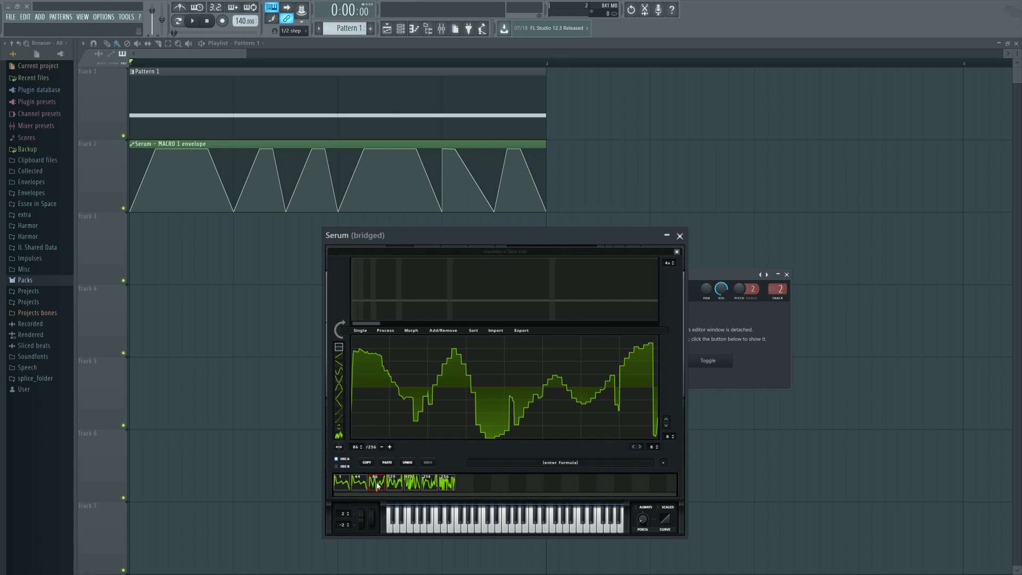
{"action": "left_click", "coordinate": [413, 484]}
{"action": "left_click", "coordinate": [430, 485]}
{"action": "left_click", "coordinate": [451, 487]}
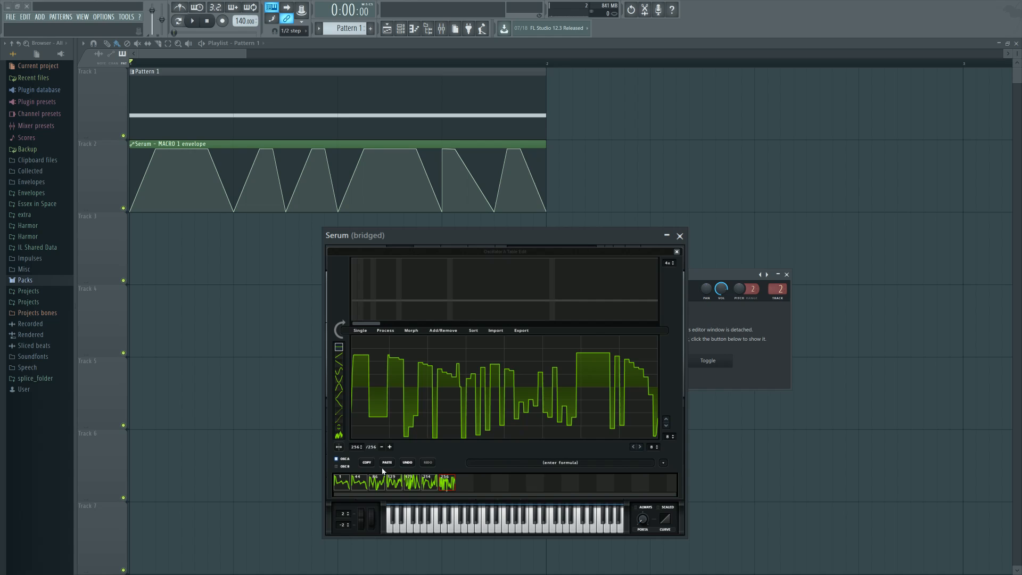
{"action": "left_click", "coordinate": [677, 251]}
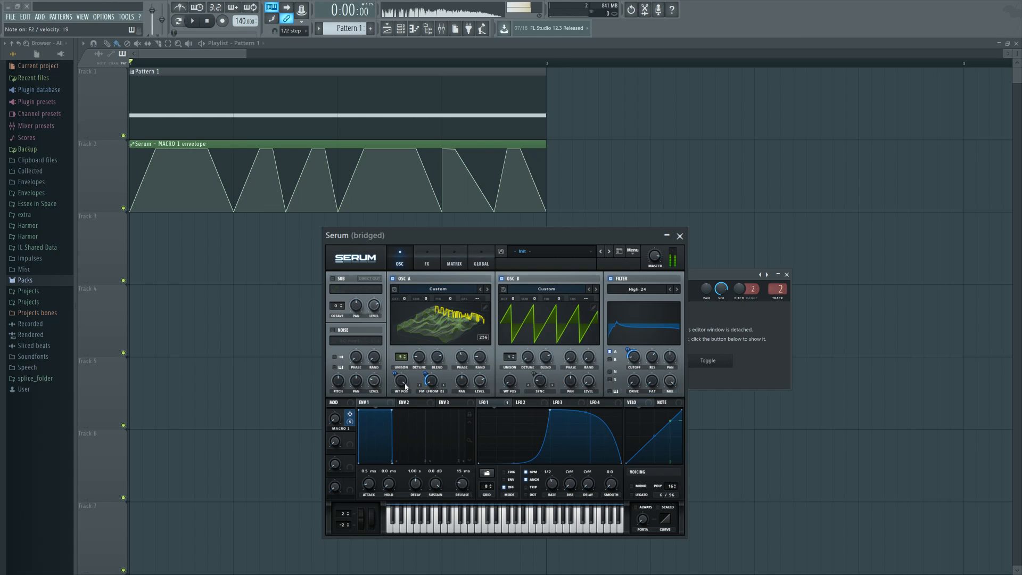
Sweep Oscillator A's WT Pos in the original patch and readjust it during pattern playback, leaving it at 128.
{"action": "left_click_drag", "start_coordinate": [407, 386], "coordinate": [410, 457]}
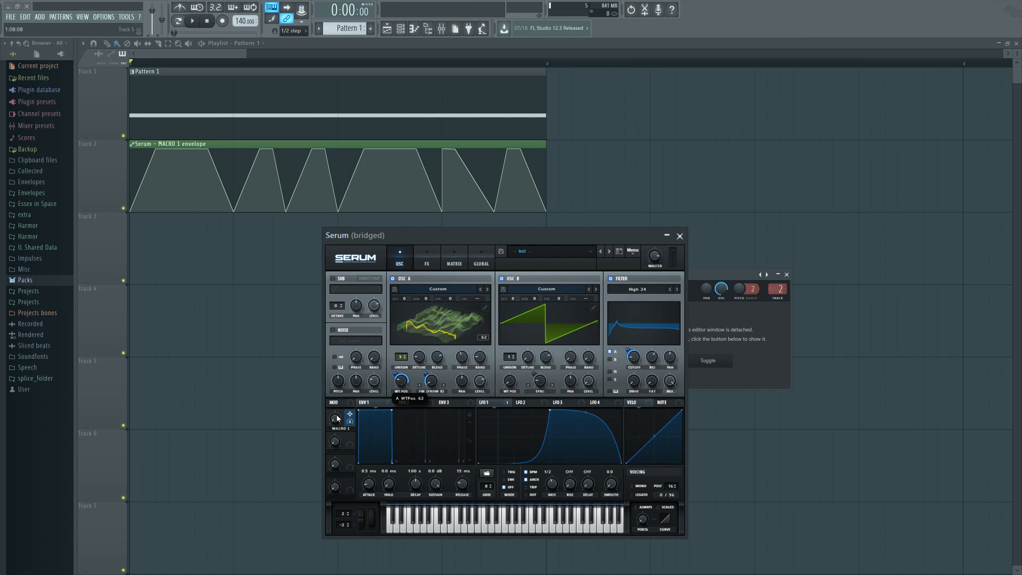
{"action": "left_click_drag", "start_coordinate": [401, 380], "coordinate": [398, 389]}
{"action": "double_click", "coordinate": [403, 382]}
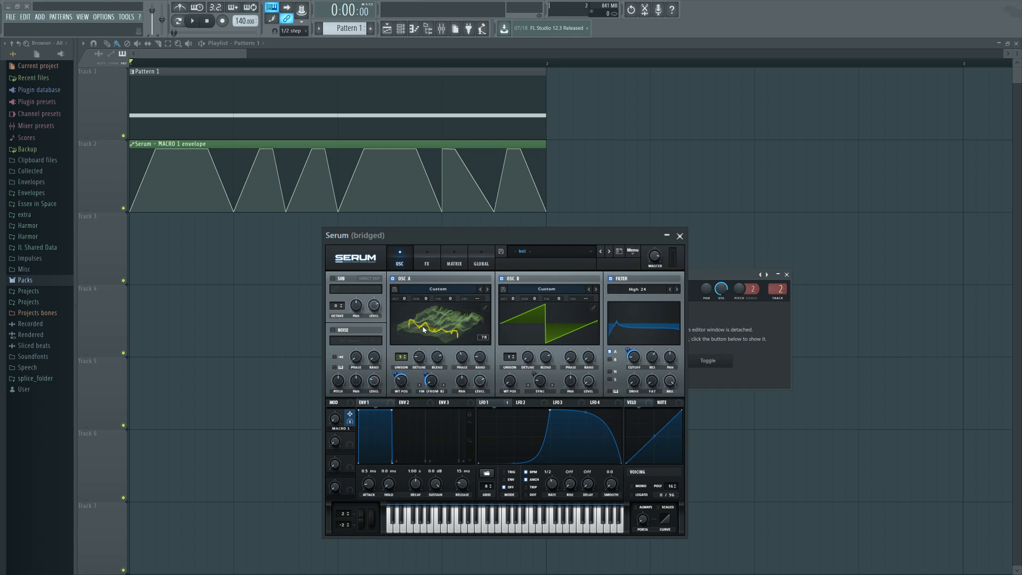
{"action": "key", "text": "space"}
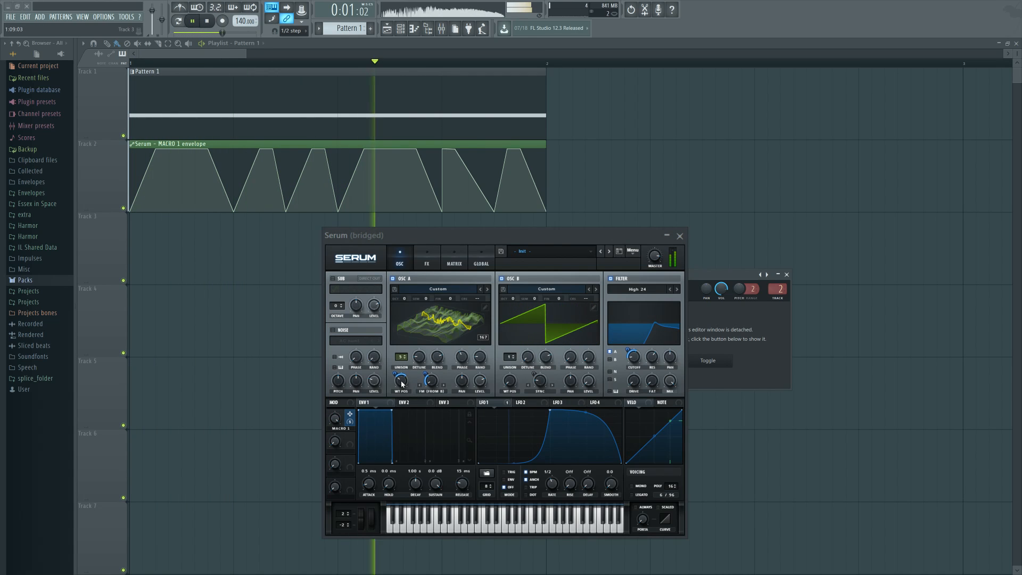
{"action": "mouse_move", "coordinate": [401, 381]}
{"action": "left_mouse_down"}
{"action": "mouse_move", "coordinate": [394, 390]}
{"action": "mouse_move", "coordinate": [406, 380]}
{"action": "left_mouse_up"}
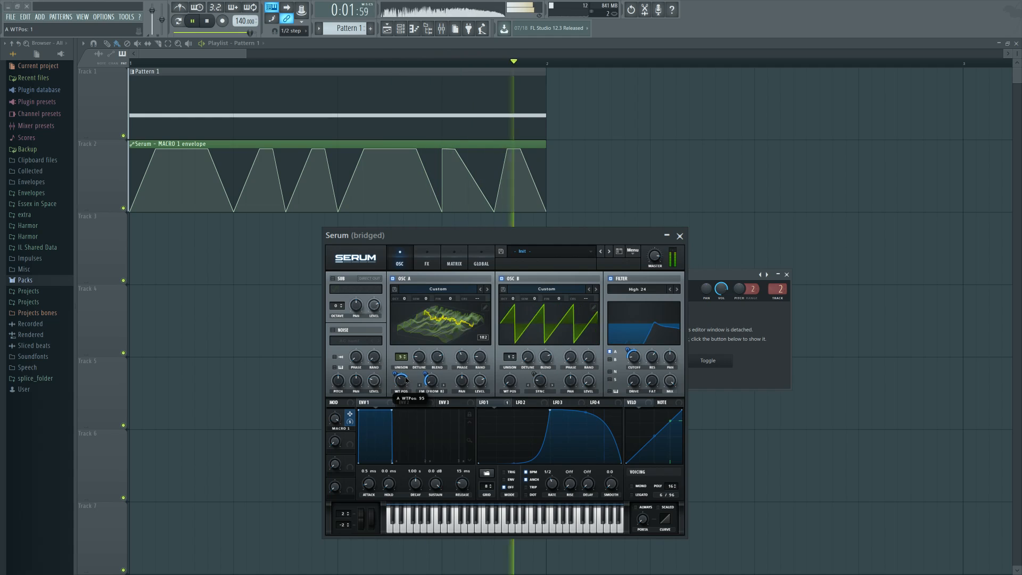
{"action": "key", "text": "space"}
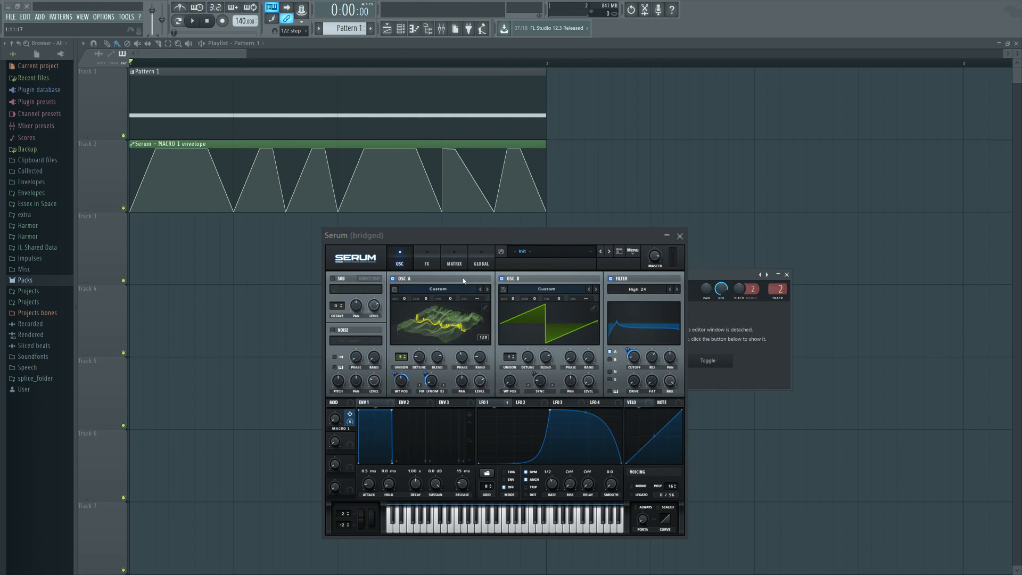
View the original patch's global unison and oscillator settings, and return to the oscillator page.
{"action": "left_click", "coordinate": [481, 262]}
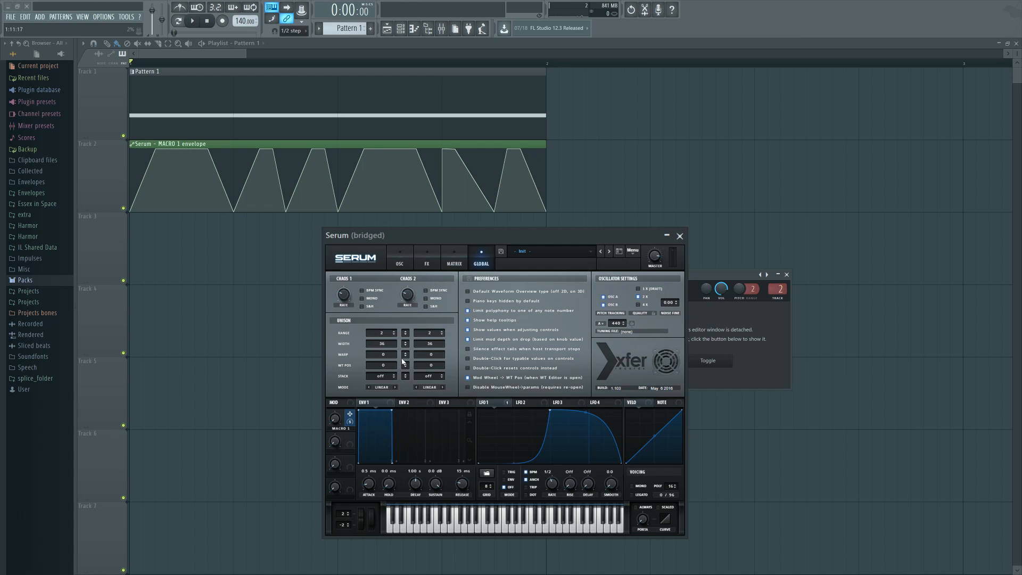
{"action": "left_click", "coordinate": [408, 257]}
{"action": "left_click_drag", "start_coordinate": [453, 235], "coordinate": [457, 235]}
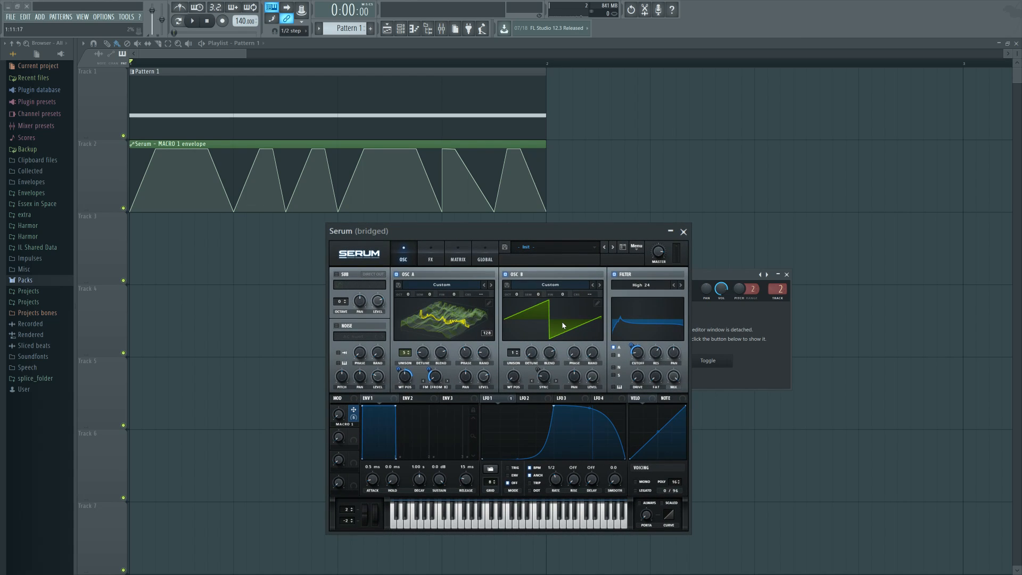
Set the effects rack's Distortion mode to Tube with Drive at 25%, and return to the oscillator page.
{"action": "left_click", "coordinate": [439, 263]}
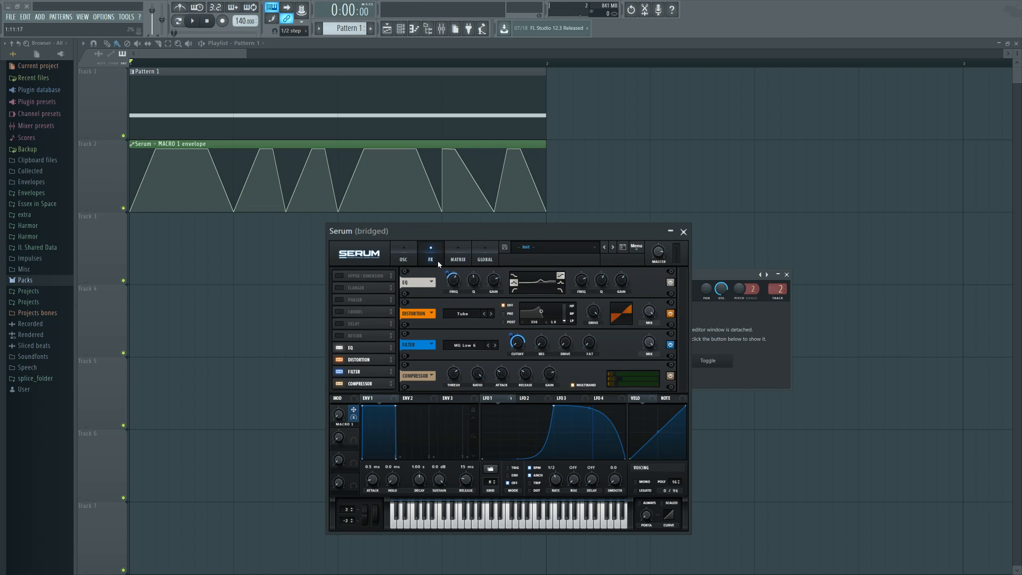
{"action": "left_click", "coordinate": [515, 347]}
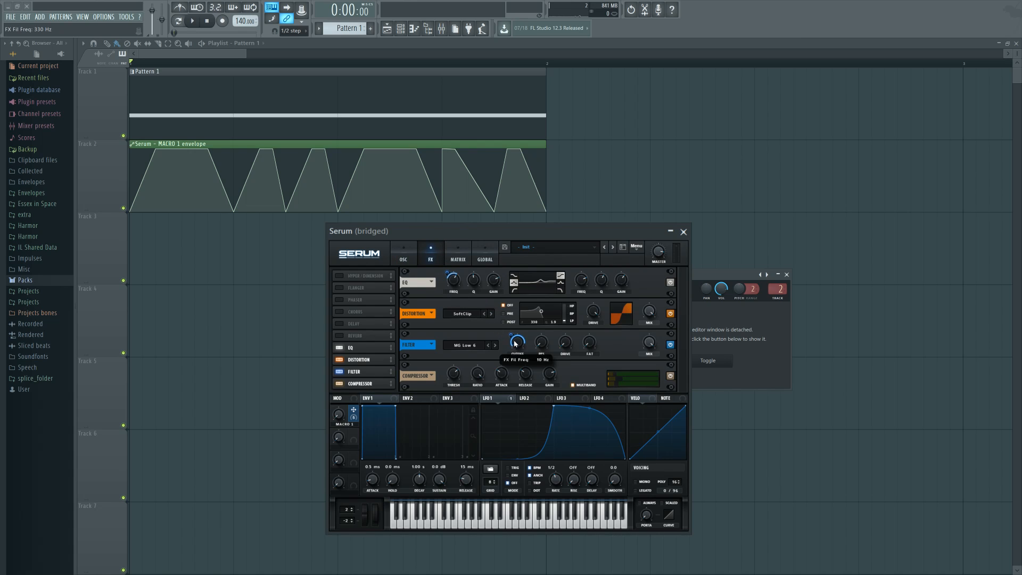
{"action": "left_click", "coordinate": [476, 315]}
{"action": "left_click", "coordinate": [476, 327]}
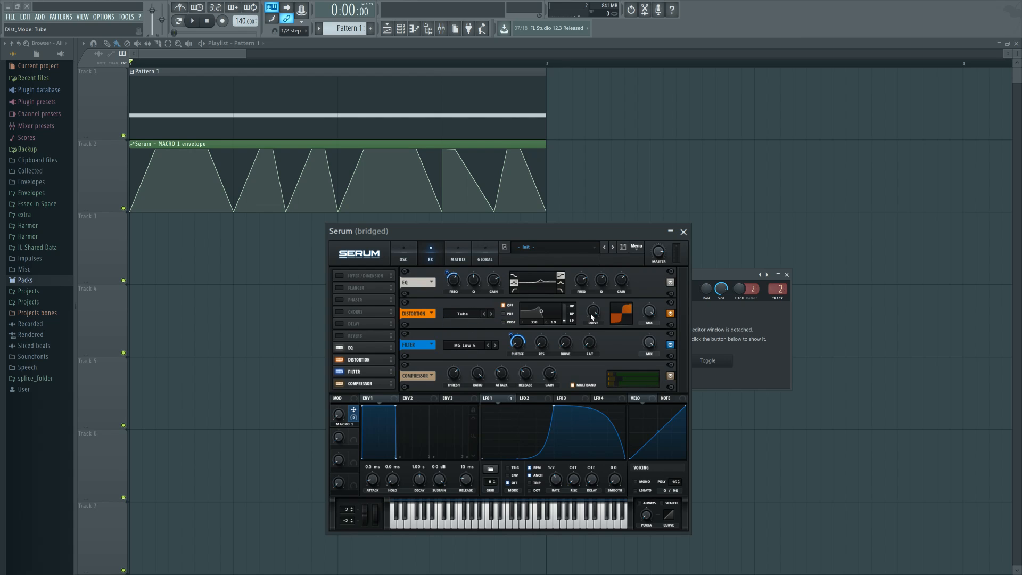
{"action": "left_click_drag", "start_coordinate": [591, 317], "coordinate": [597, 300]}
{"action": "left_click", "coordinate": [403, 258]}
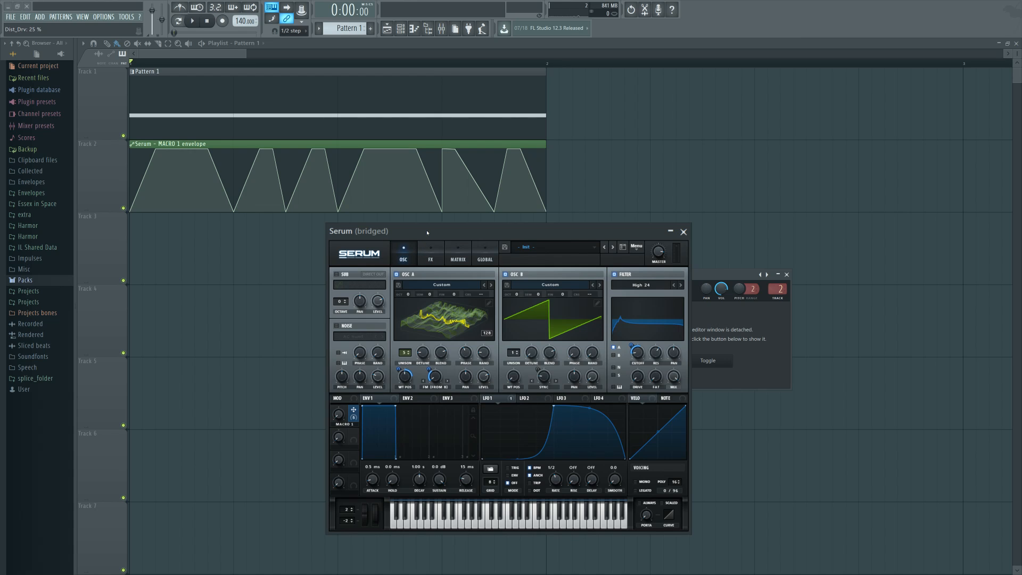
{"action": "mouse_move", "coordinate": [427, 233]}
{"action": "left_mouse_down"}
{"action": "mouse_move", "coordinate": [439, 232]}
{"action": "mouse_move", "coordinate": [417, 233]}
{"action": "left_mouse_up"}
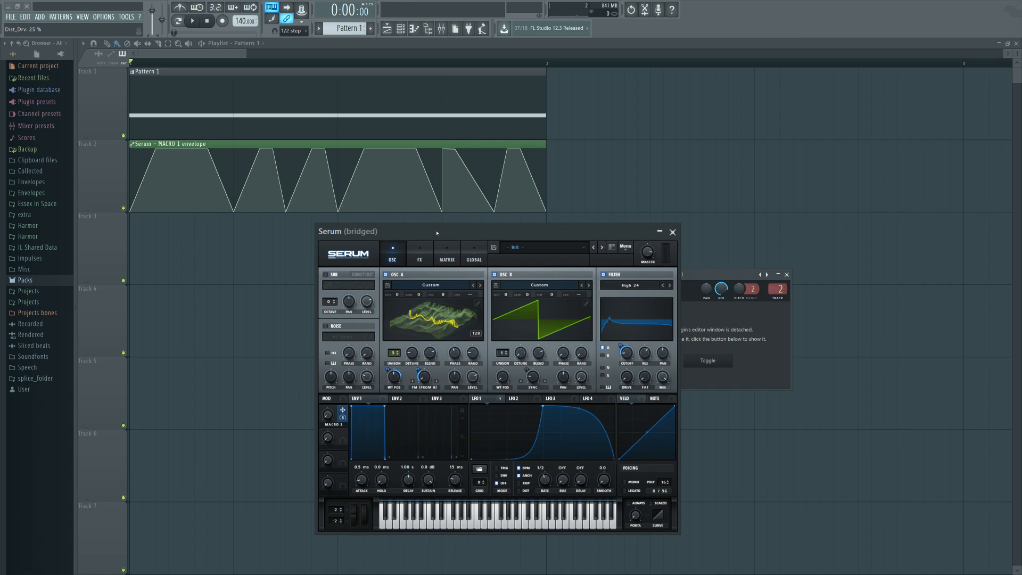
{"action": "mouse_move", "coordinate": [438, 234]}
{"action": "left_mouse_down"}
{"action": "mouse_move", "coordinate": [452, 255]}
{"action": "mouse_move", "coordinate": [447, 230]}
{"action": "mouse_move", "coordinate": [439, 233]}
{"action": "mouse_move", "coordinate": [450, 221]}
{"action": "left_mouse_up"}
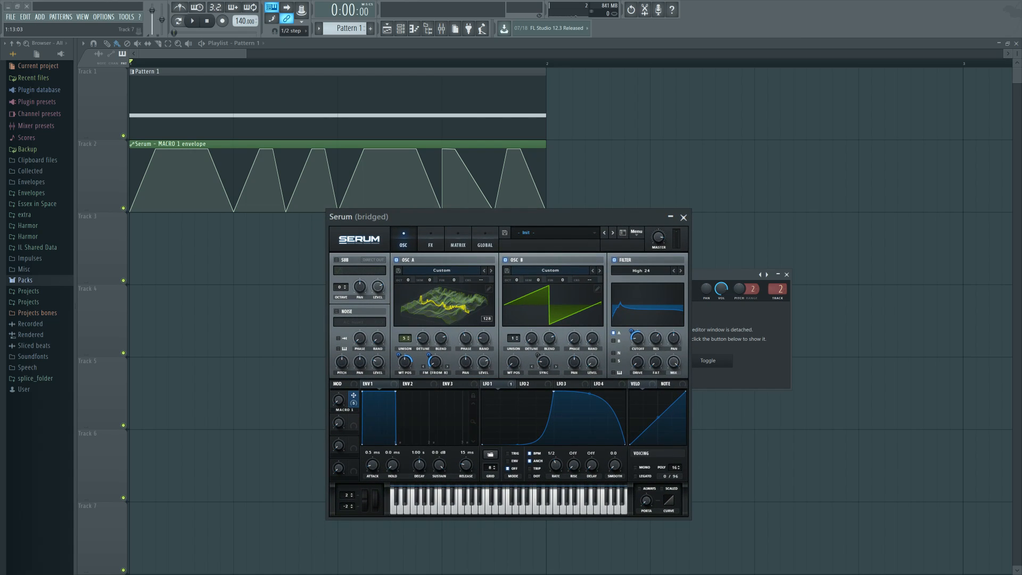